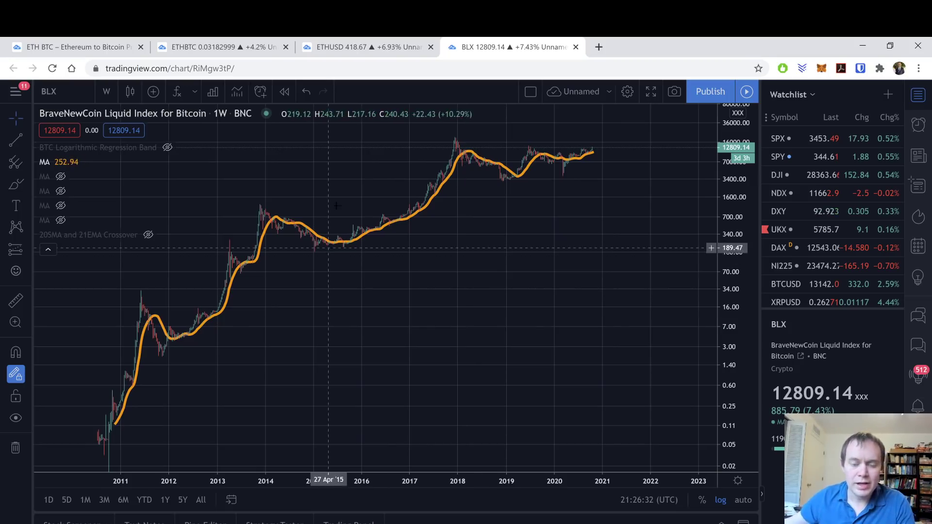
Step: Examine Bitcoin's weekly price against its orange moving average across the past cycles, closing in on the 2018–2020 period
{"action": "scroll", "coordinate": [396, 299], "scroll_direction": "up", "scroll_amount": 3}
{"action": "left_click_drag", "start_coordinate": [395, 299], "coordinate": [551, 301]}
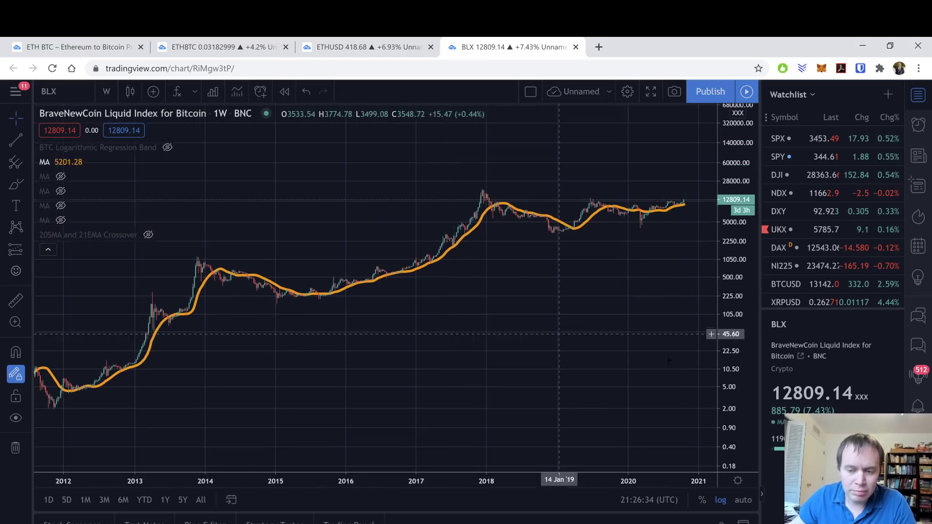
{"action": "left_click_drag", "start_coordinate": [730, 391], "coordinate": [730, 340]}
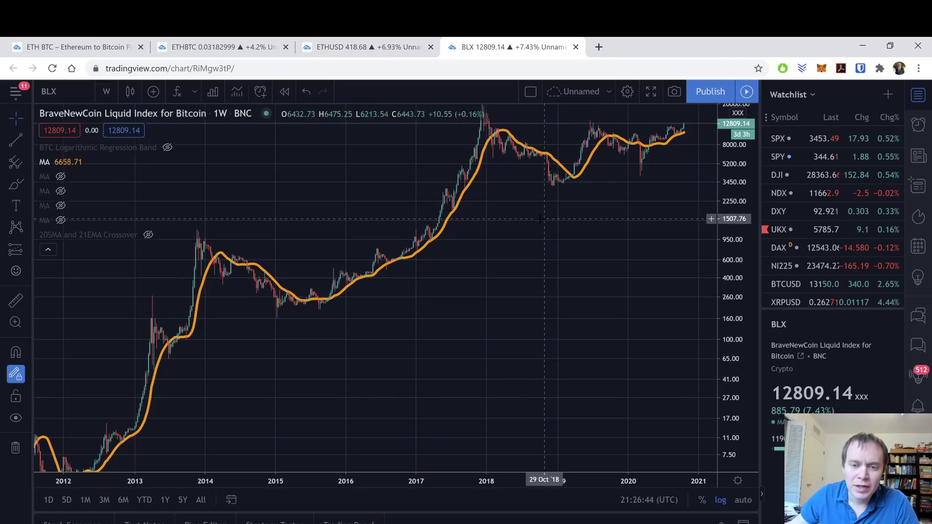
{"action": "left_click_drag", "start_coordinate": [557, 205], "coordinate": [417, 278]}
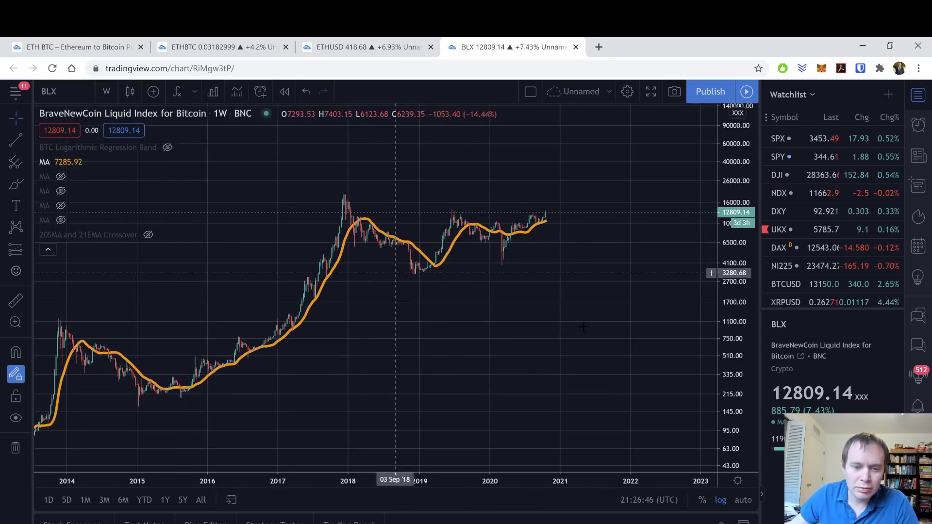
{"action": "scroll", "coordinate": [606, 310], "scroll_direction": "up", "scroll_amount": 3}
{"action": "left_click_drag", "start_coordinate": [364, 245], "coordinate": [384, 225]}
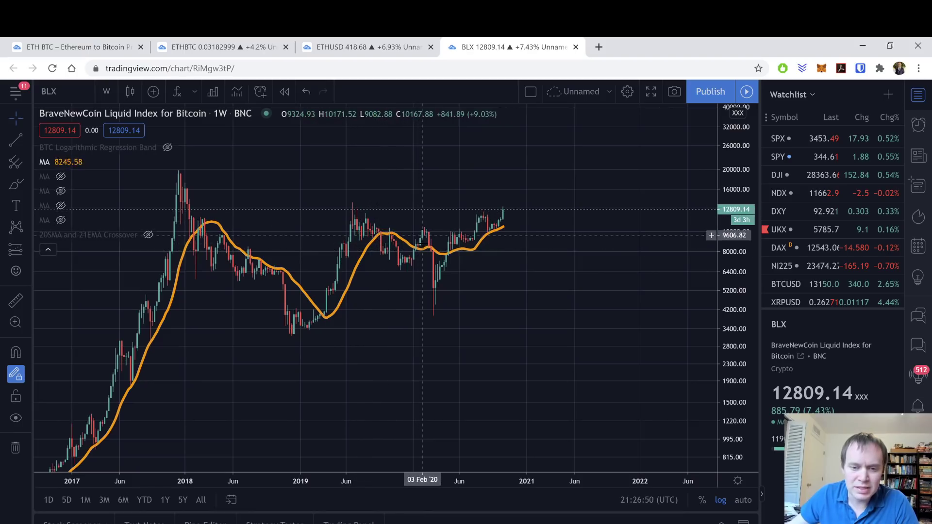
{"action": "scroll", "coordinate": [490, 301], "scroll_direction": "up", "scroll_amount": 3}
{"action": "left_click_drag", "start_coordinate": [529, 343], "coordinate": [725, 392]}
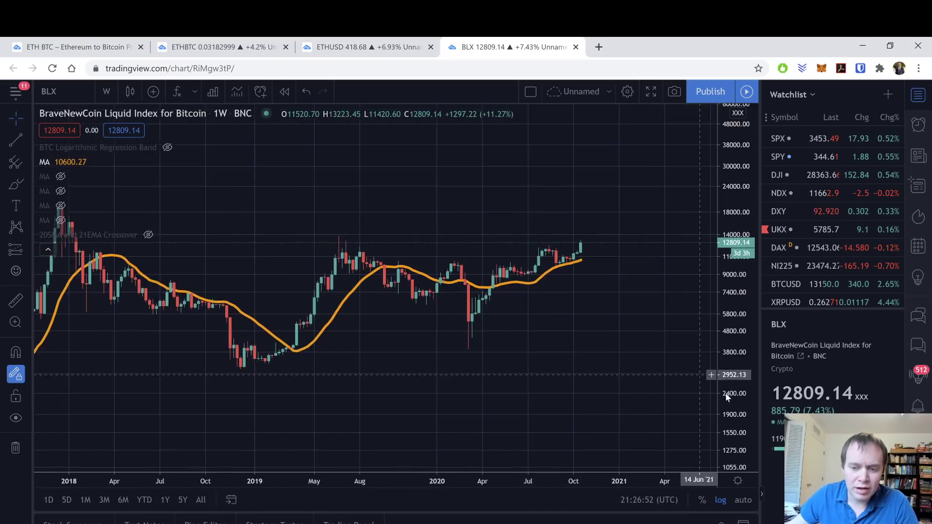
Step: Circle the latest stretch of the moving average and brush marks on its 2019–2020 price crossings, and undo the annotations
{"action": "left_click_drag", "start_coordinate": [590, 228], "coordinate": [598, 234]}
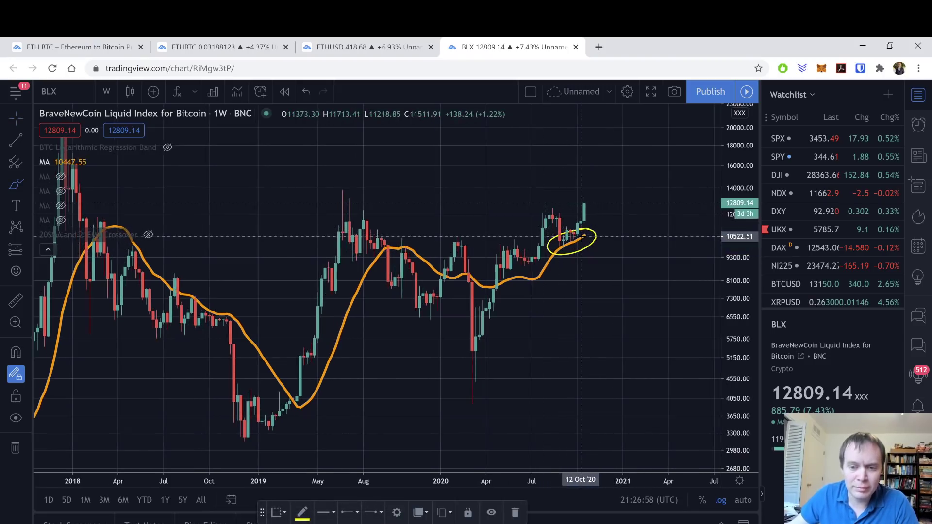
{"action": "key", "text": "ctrl+z"}
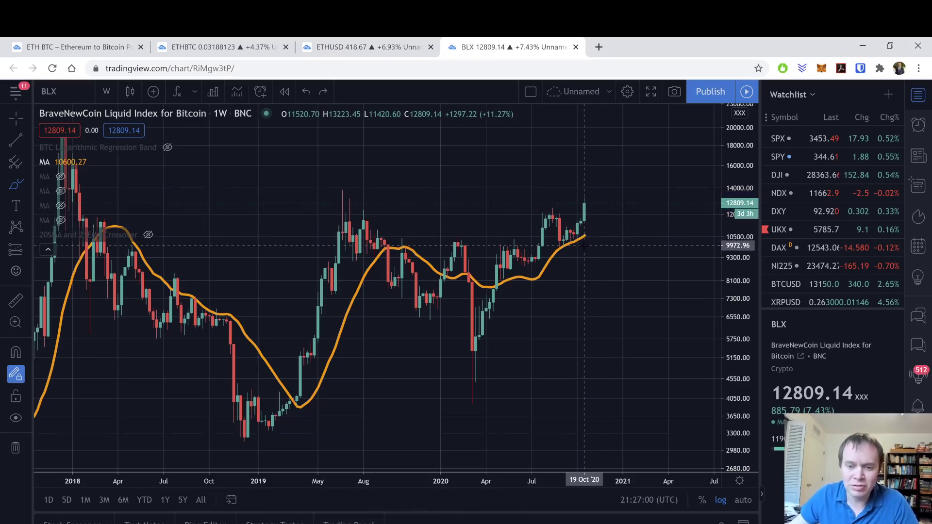
{"action": "left_click_drag", "start_coordinate": [585, 229], "coordinate": [552, 247]}
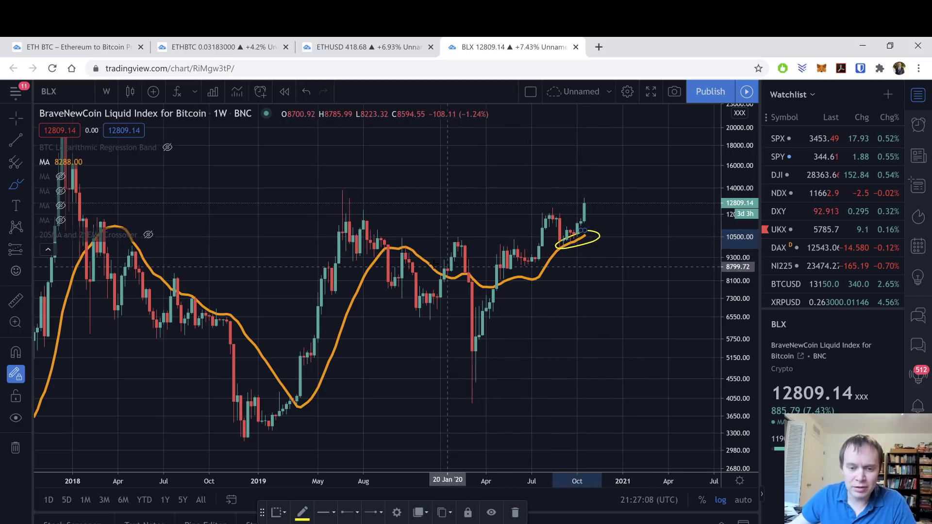
{"action": "mouse_move", "coordinate": [451, 269]}
{"action": "left_mouse_down"}
{"action": "mouse_move", "coordinate": [479, 281]}
{"action": "mouse_move", "coordinate": [456, 280]}
{"action": "left_mouse_up"}
{"action": "mouse_move", "coordinate": [381, 240]}
{"action": "left_mouse_down"}
{"action": "mouse_move", "coordinate": [390, 257]}
{"action": "mouse_move", "coordinate": [402, 228]}
{"action": "left_mouse_up"}
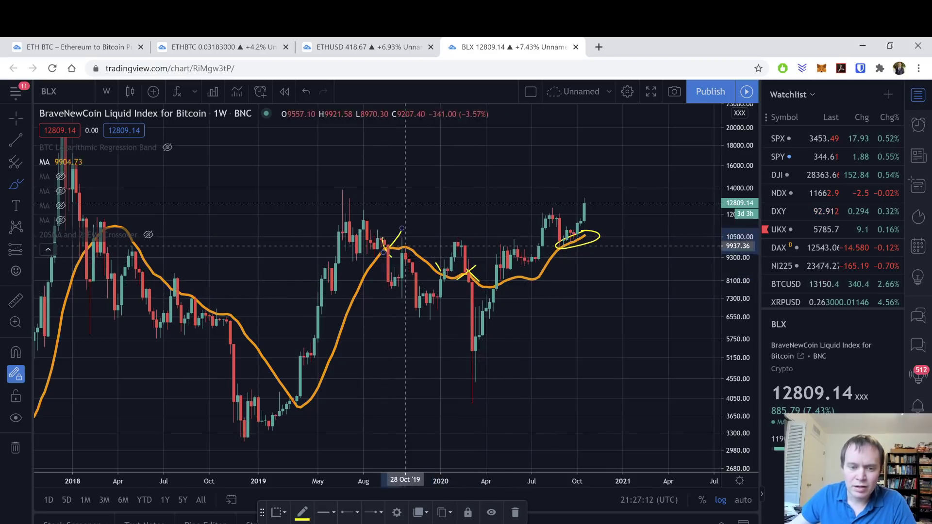
{"action": "key", "text": "ctrl+z"}
{"action": "key", "text": "ctrl+z"}
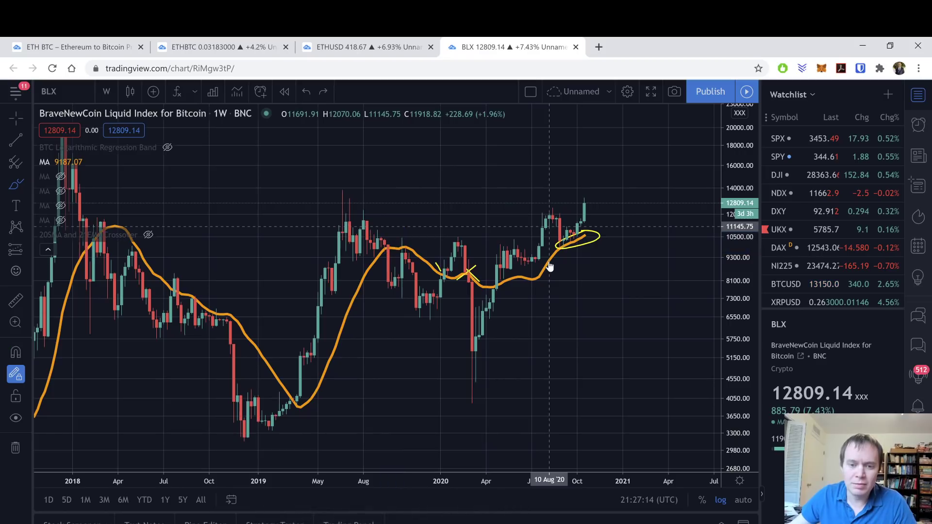
{"action": "left_click", "coordinate": [16, 114]}
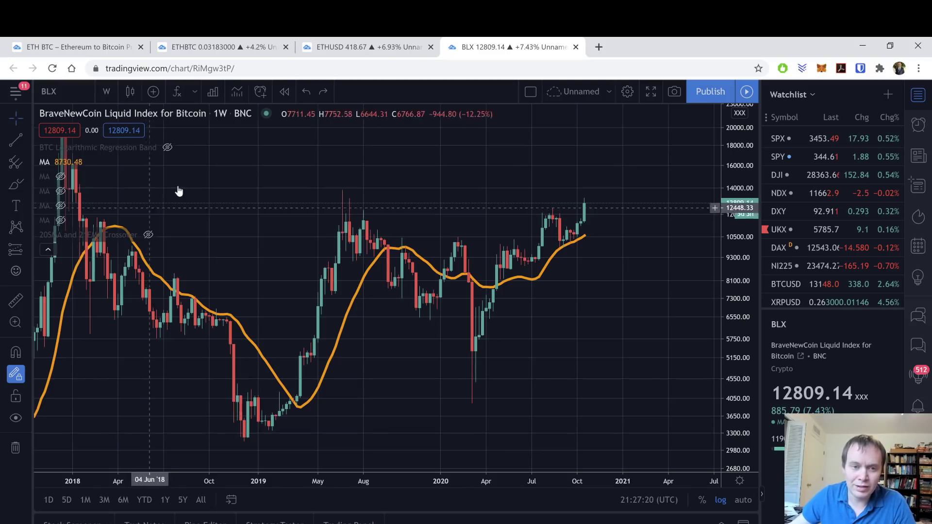
Step: Hide the BraveNewCoin Liquid Index price series, leaving only the orange moving average on the chart
{"action": "left_click", "coordinate": [280, 113]}
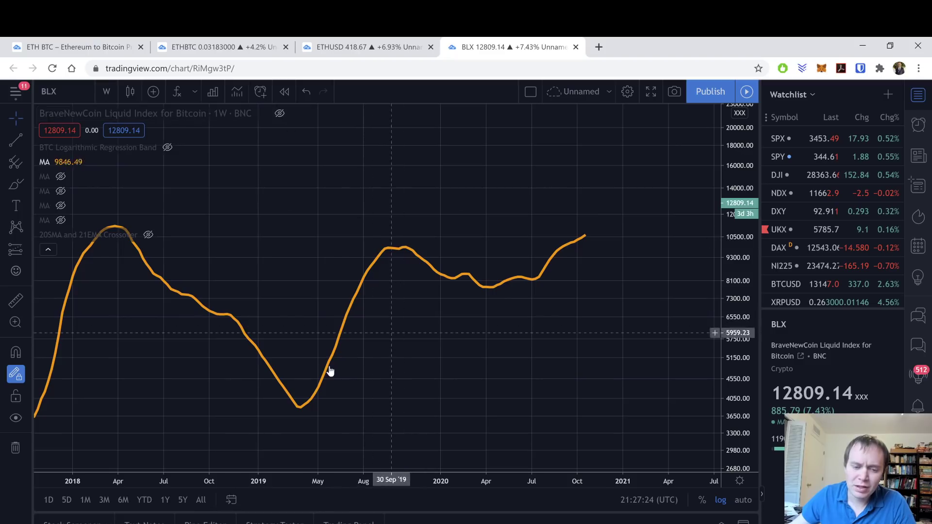
{"action": "scroll", "coordinate": [513, 345], "scroll_direction": "down", "scroll_amount": 2}
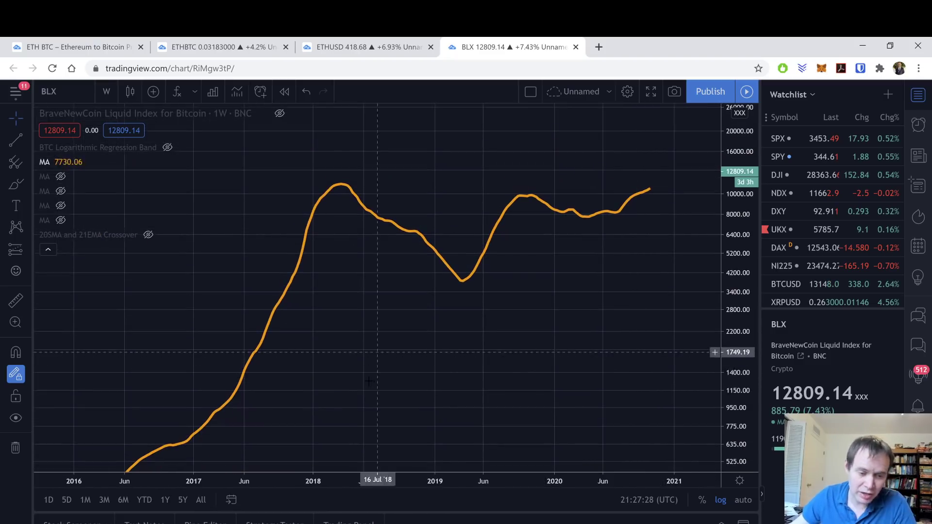
{"action": "left_click_drag", "start_coordinate": [339, 360], "coordinate": [571, 192]}
{"action": "scroll", "coordinate": [552, 221], "scroll_direction": "down", "scroll_amount": 3}
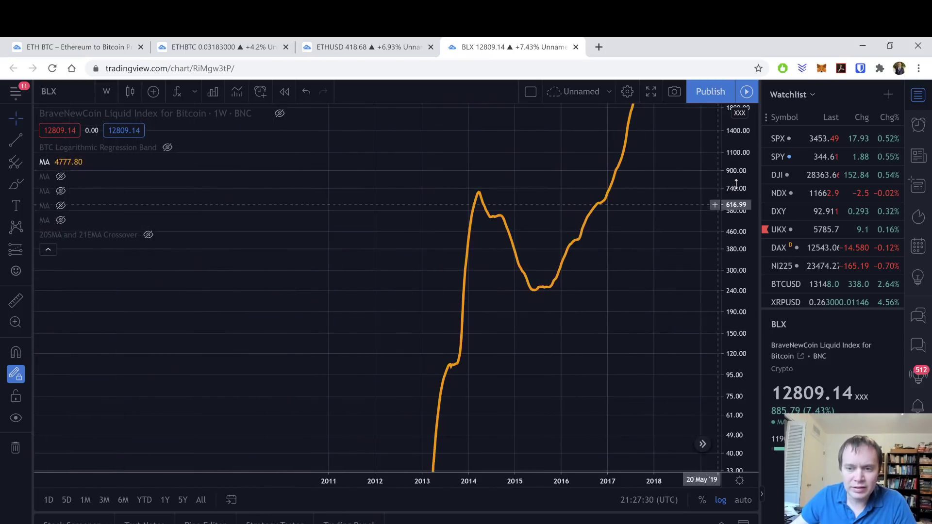
{"action": "left_click_drag", "start_coordinate": [534, 252], "coordinate": [477, 350]}
{"action": "scroll", "coordinate": [478, 350], "scroll_direction": "right", "scroll_amount": 5}
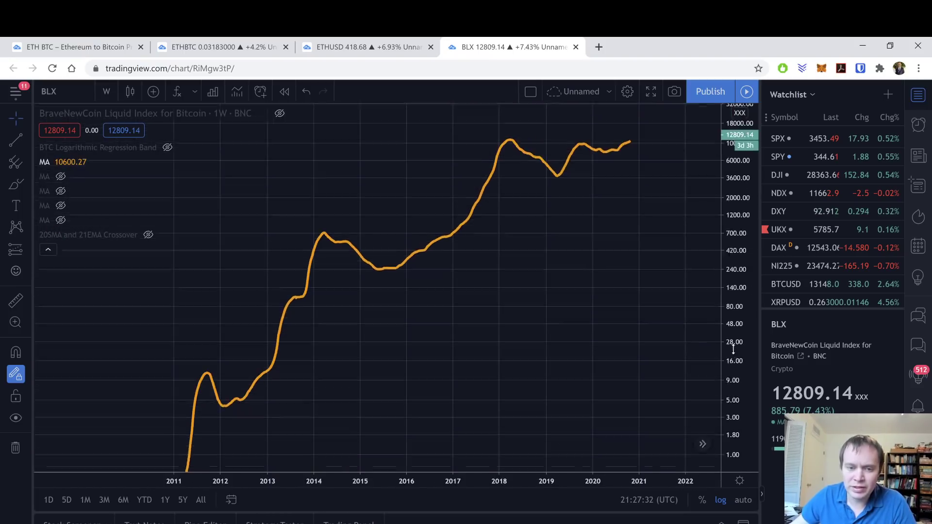
{"action": "scroll", "coordinate": [563, 286], "scroll_direction": "right", "scroll_amount": 3}
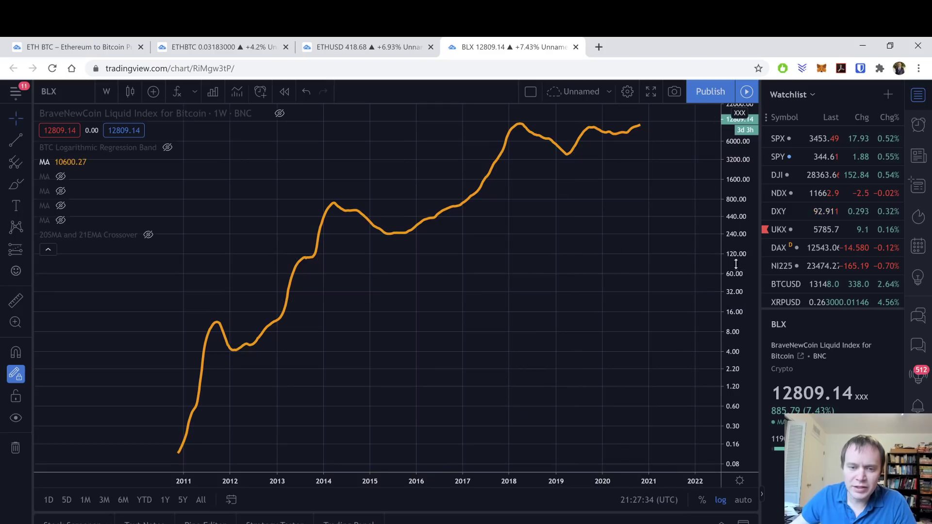
{"action": "scroll", "coordinate": [557, 310], "scroll_direction": "left", "scroll_amount": 1}
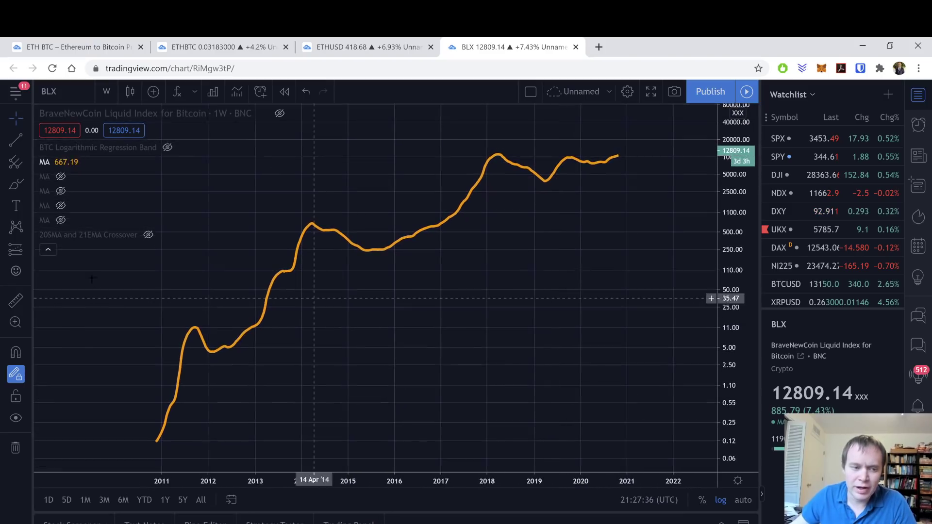
Step: Brush yellow lower and upper boundary curves along the moving average's lows and peaks, extending both to about 2022
{"action": "left_click", "coordinate": [16, 184]}
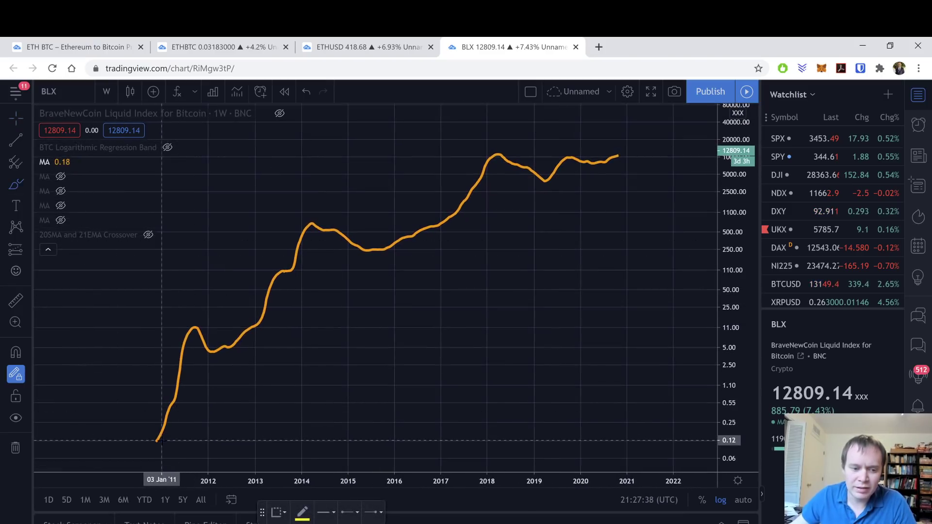
{"action": "mouse_move", "coordinate": [162, 441]}
{"action": "left_mouse_down"}
{"action": "mouse_move", "coordinate": [204, 379]}
{"action": "mouse_move", "coordinate": [280, 311]}
{"action": "mouse_move", "coordinate": [340, 274]}
{"action": "mouse_move", "coordinate": [507, 197]}
{"action": "mouse_move", "coordinate": [693, 153]}
{"action": "left_mouse_up"}
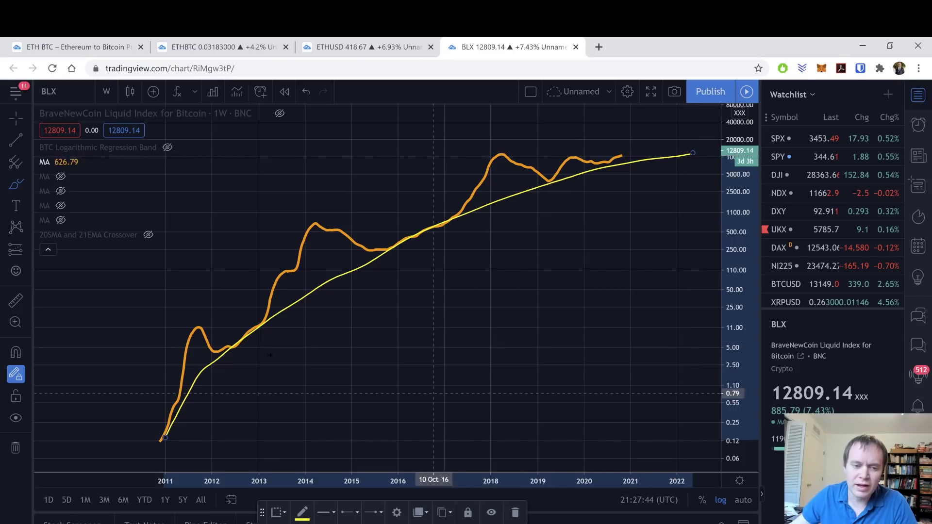
{"action": "mouse_move", "coordinate": [142, 431]}
{"action": "left_mouse_down"}
{"action": "mouse_move", "coordinate": [168, 367]}
{"action": "mouse_move", "coordinate": [224, 287]}
{"action": "mouse_move", "coordinate": [302, 228]}
{"action": "mouse_move", "coordinate": [420, 173]}
{"action": "mouse_move", "coordinate": [512, 144]}
{"action": "mouse_move", "coordinate": [575, 129]}
{"action": "mouse_move", "coordinate": [686, 124]}
{"action": "left_mouse_up"}
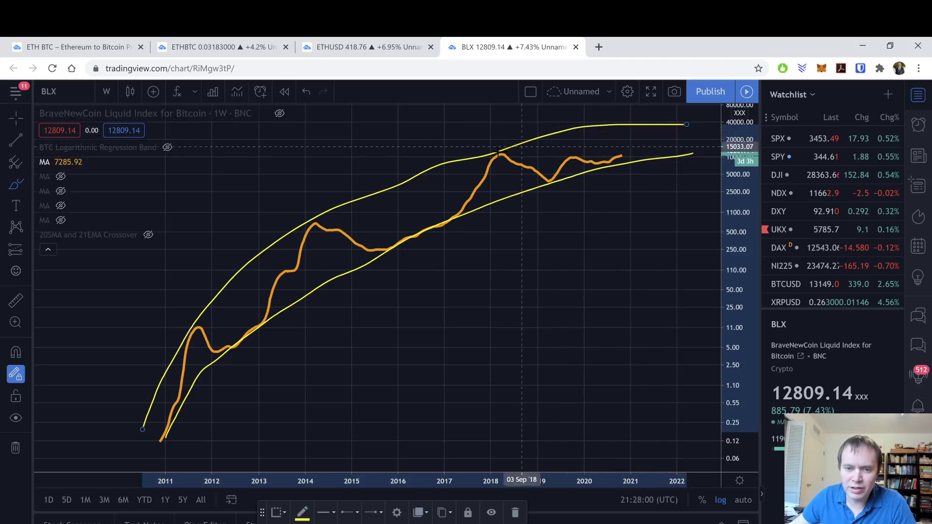
Step: Try a steeper upper boundary from the 2018 peak and a short stroke below the curves, and undo both
{"action": "mouse_move", "coordinate": [500, 152]}
{"action": "left_mouse_down"}
{"action": "mouse_move", "coordinate": [550, 125]}
{"action": "mouse_move", "coordinate": [679, 99]}
{"action": "left_mouse_up"}
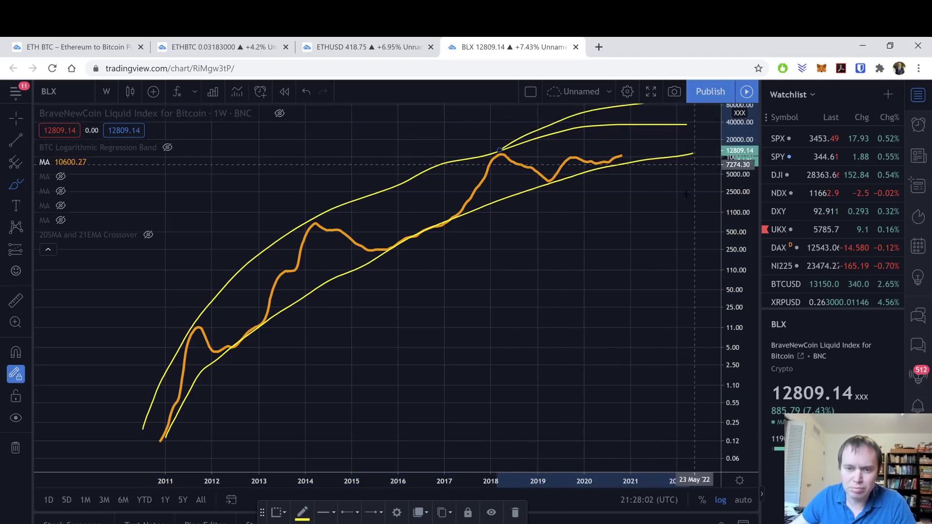
{"action": "key", "text": "ctrl+z"}
{"action": "left_click_drag", "start_coordinate": [564, 222], "coordinate": [529, 293]}
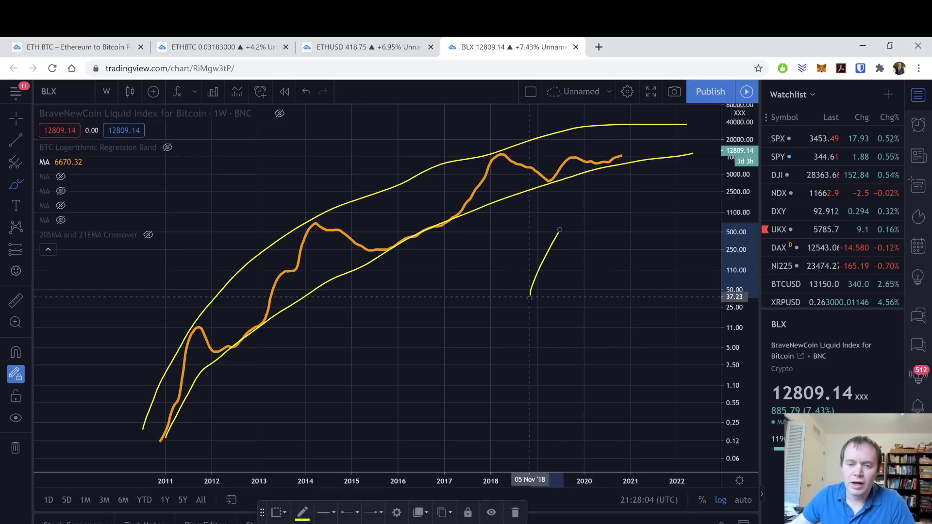
{"action": "key", "text": "ctrl+z"}
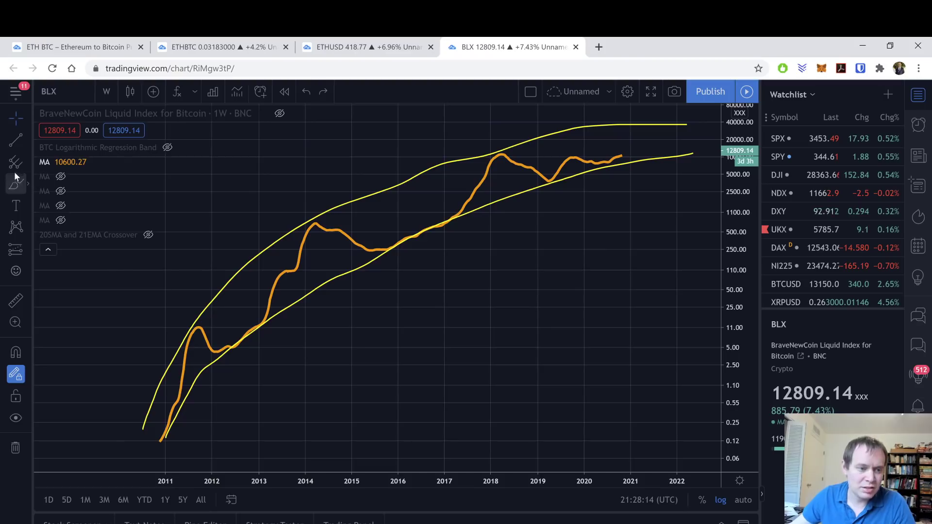
Step: Draw a horizontal red trend line at about 11.94 from the September 2011 peak to December 2012
{"action": "left_click", "coordinate": [209, 326]}
{"action": "mouse_move", "coordinate": [67, 174]}
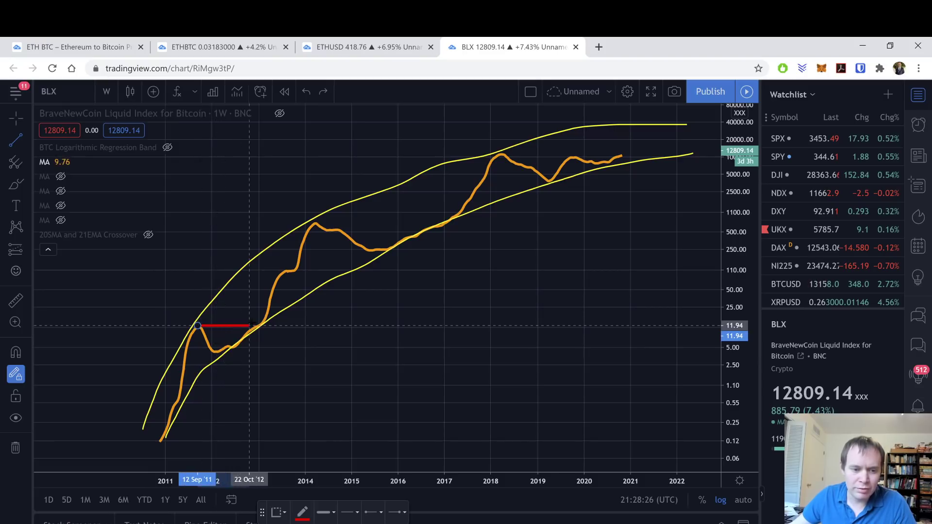
{"action": "left_click", "coordinate": [257, 326]}
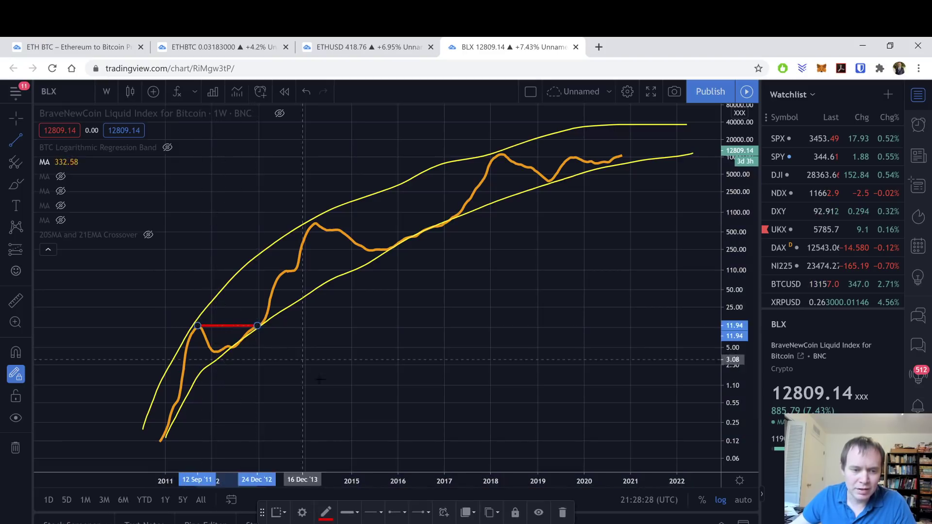
{"action": "left_click", "coordinate": [373, 390]}
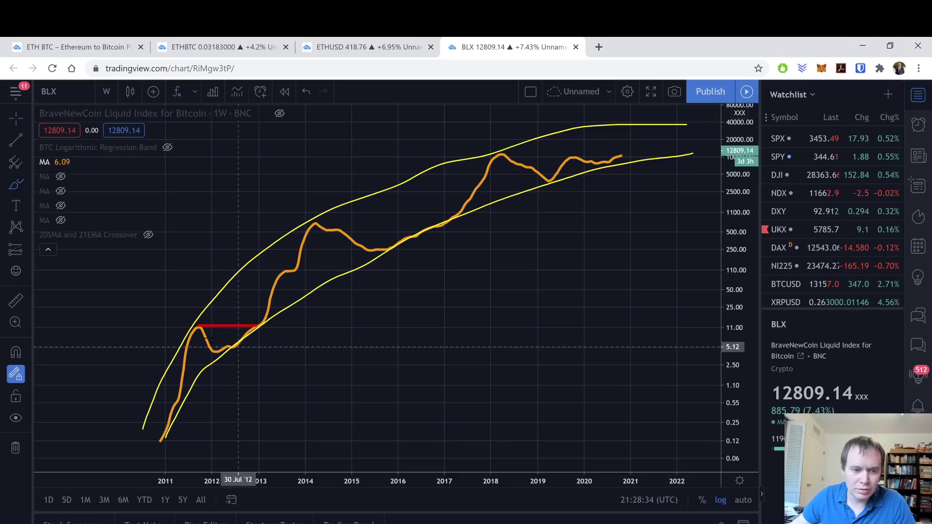
Step: Brush a curve along the 2011–2012 dip beneath the red line and color it bright green
{"action": "left_click", "coordinate": [207, 341]}
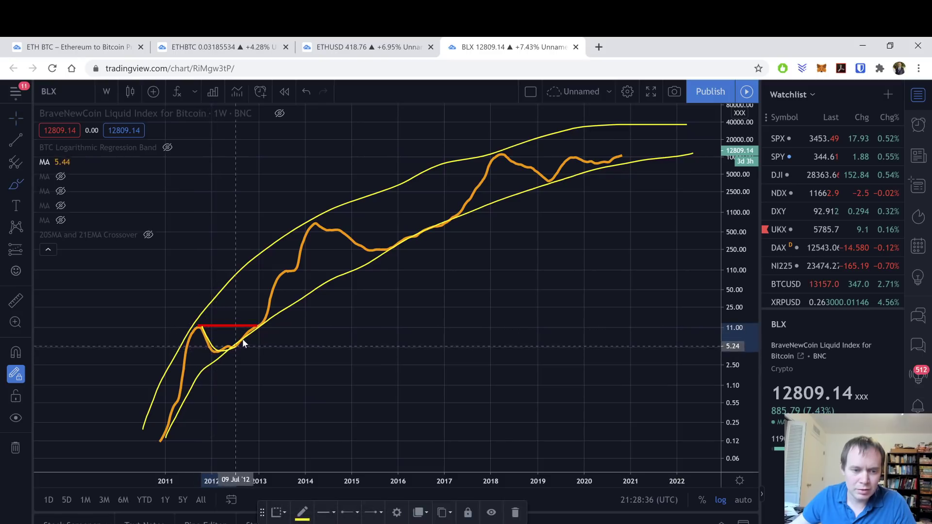
{"action": "left_click", "coordinate": [306, 514]}
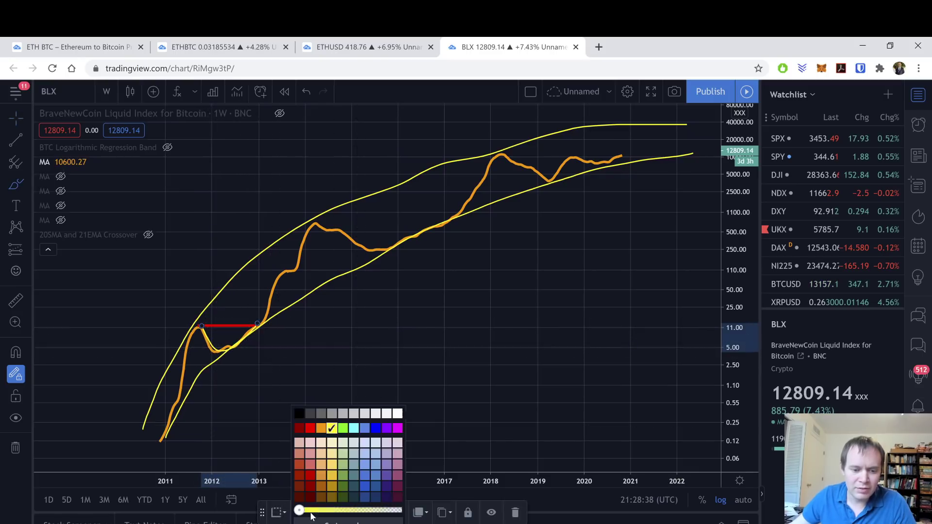
{"action": "left_click", "coordinate": [343, 429]}
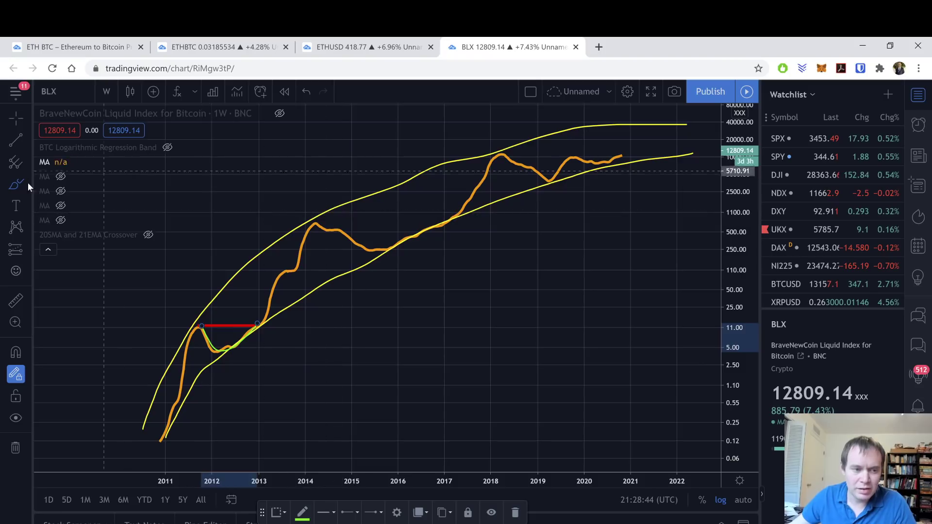
Step: Draw a red line at about 785 from the 2014 peak to February 2017, and trace the dip below and both cycles' rises in green
{"action": "left_click", "coordinate": [16, 140]}
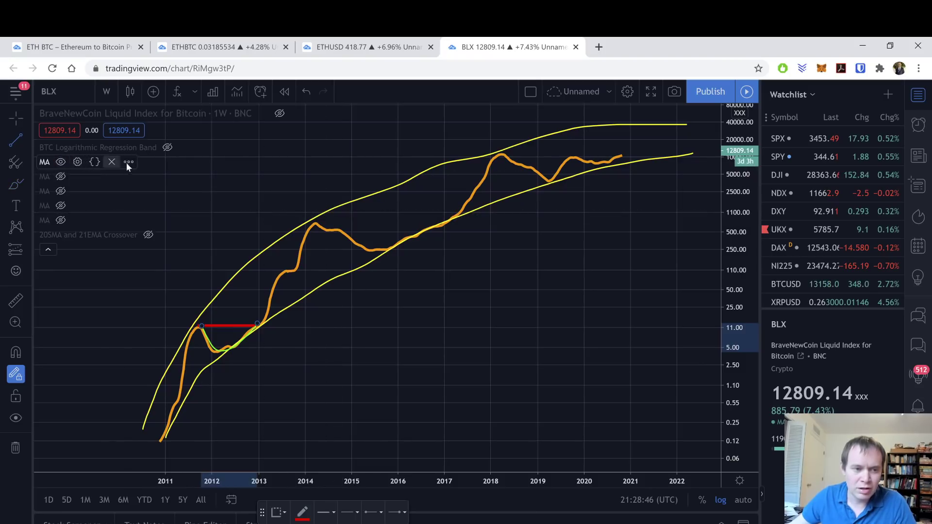
{"action": "left_click_drag", "start_coordinate": [314, 221], "coordinate": [450, 221]}
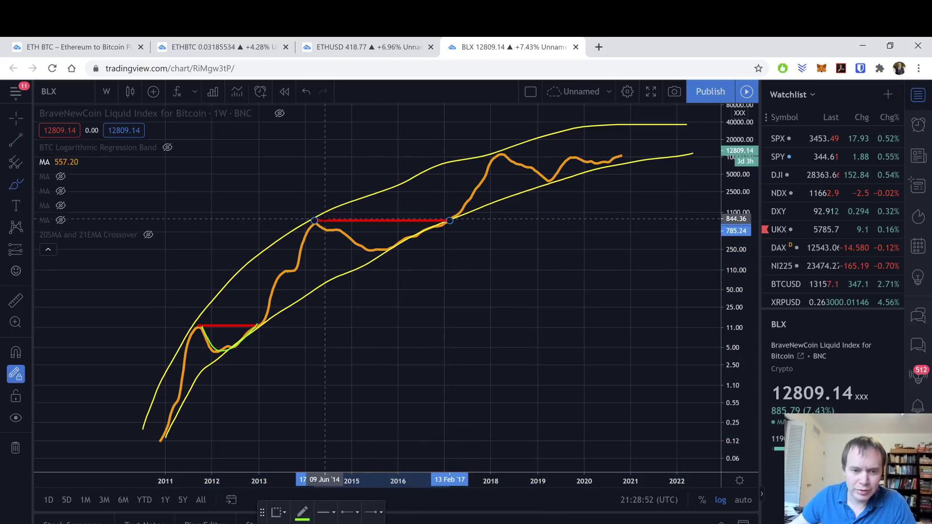
{"action": "mouse_move", "coordinate": [325, 220]}
{"action": "left_mouse_down"}
{"action": "mouse_move", "coordinate": [385, 250]}
{"action": "mouse_move", "coordinate": [431, 233]}
{"action": "mouse_move", "coordinate": [465, 202]}
{"action": "mouse_move", "coordinate": [493, 150]}
{"action": "left_mouse_up"}
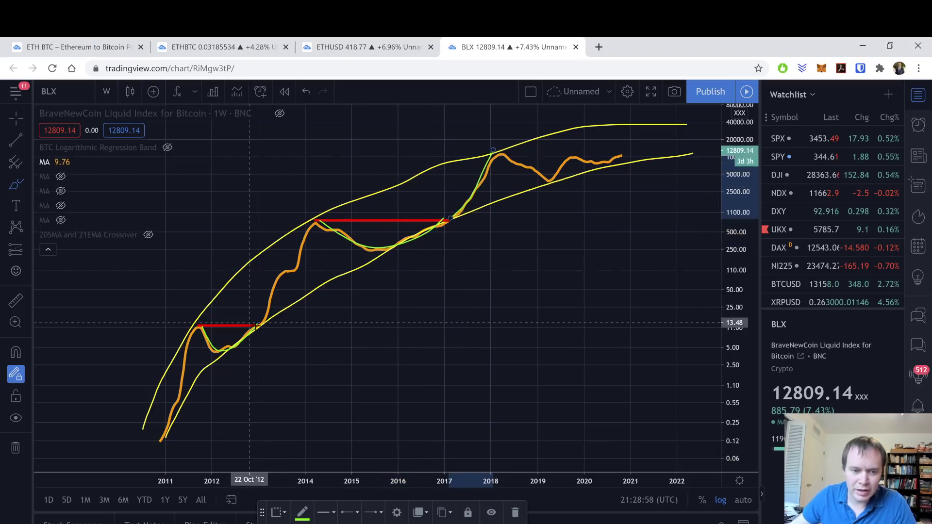
{"action": "left_click_drag", "start_coordinate": [262, 323], "coordinate": [309, 212]}
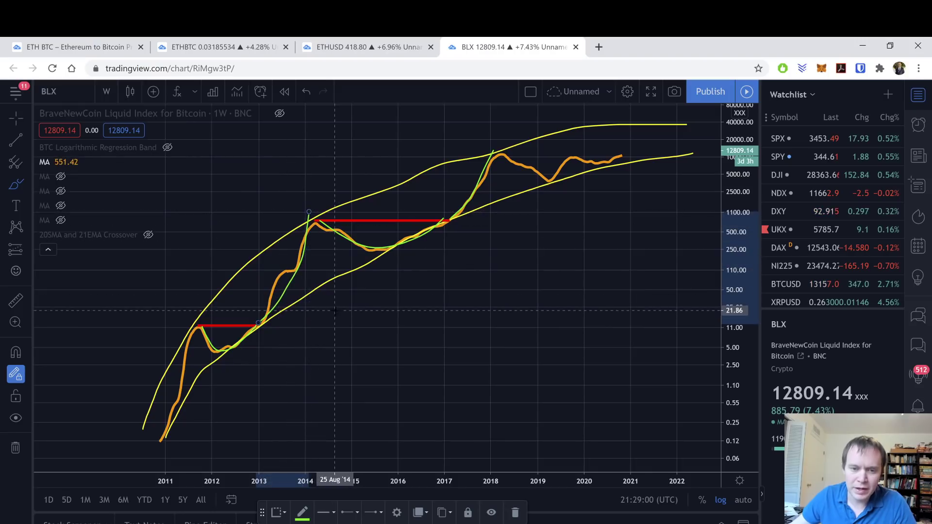
Step: Draw a horizontal red trend line at about 12091 from the March 2018 peak to May 2021
{"action": "key", "text": "alt+t"}
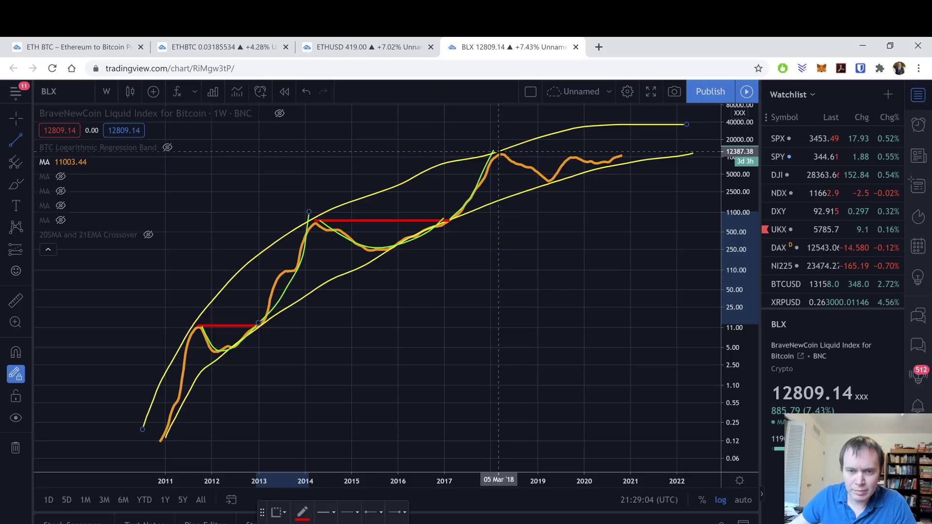
{"action": "left_click_drag", "start_coordinate": [498, 151], "coordinate": [648, 152]}
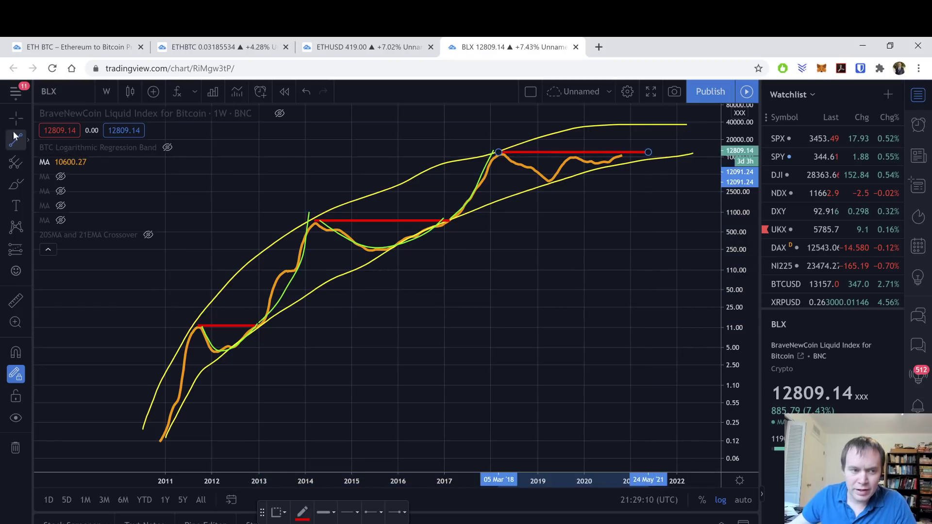
Step: Brush a green curve from the March 2018 peak through the dip and back up to the red line's May 2021 end
{"action": "left_click", "coordinate": [14, 185]}
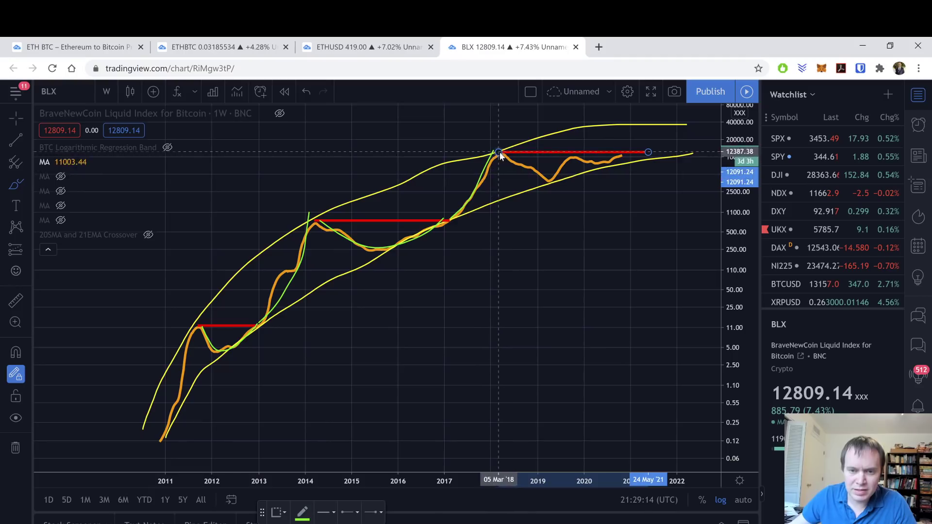
{"action": "mouse_move", "coordinate": [500, 155]}
{"action": "left_mouse_down"}
{"action": "mouse_move", "coordinate": [546, 176]}
{"action": "mouse_move", "coordinate": [644, 152]}
{"action": "left_mouse_up"}
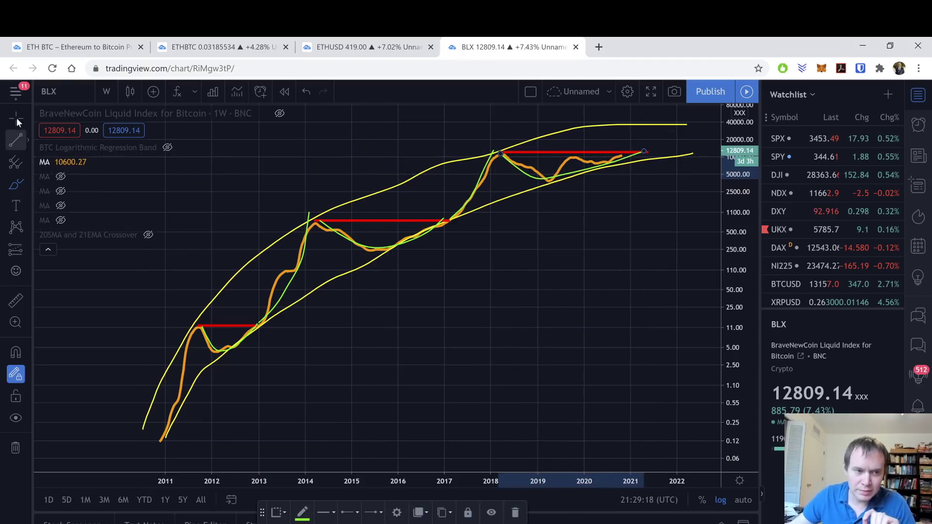
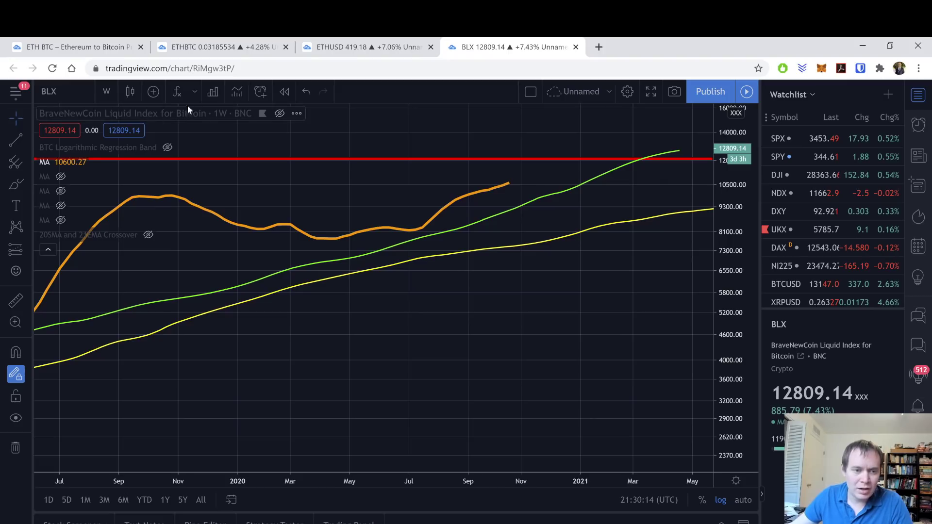
Step: Show the BLX price candles and measure the date range from 19 October 2020 back 20 bars to 1 June 2020
{"action": "left_click", "coordinate": [280, 113]}
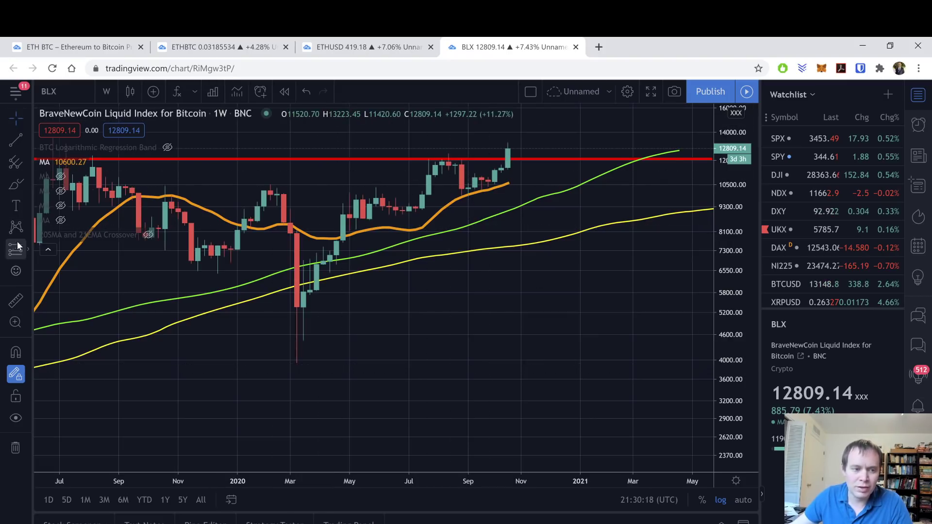
{"action": "left_click", "coordinate": [27, 162]}
{"action": "left_click", "coordinate": [27, 162]}
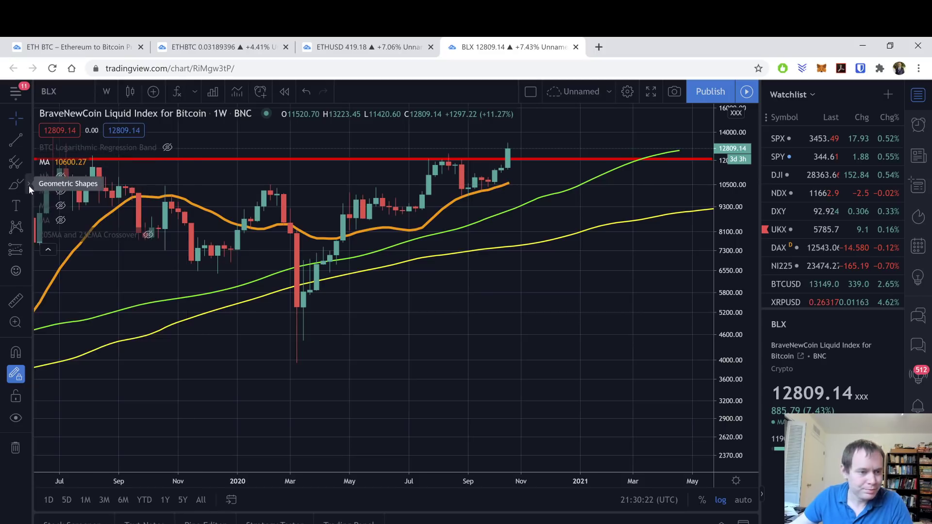
{"action": "left_click", "coordinate": [27, 250]}
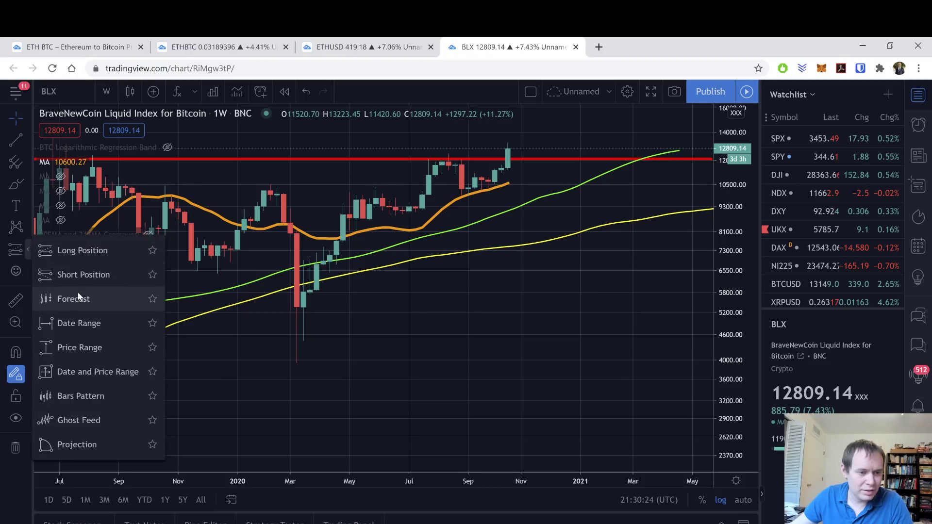
{"action": "left_click", "coordinate": [79, 323]}
{"action": "left_click", "coordinate": [514, 160]}
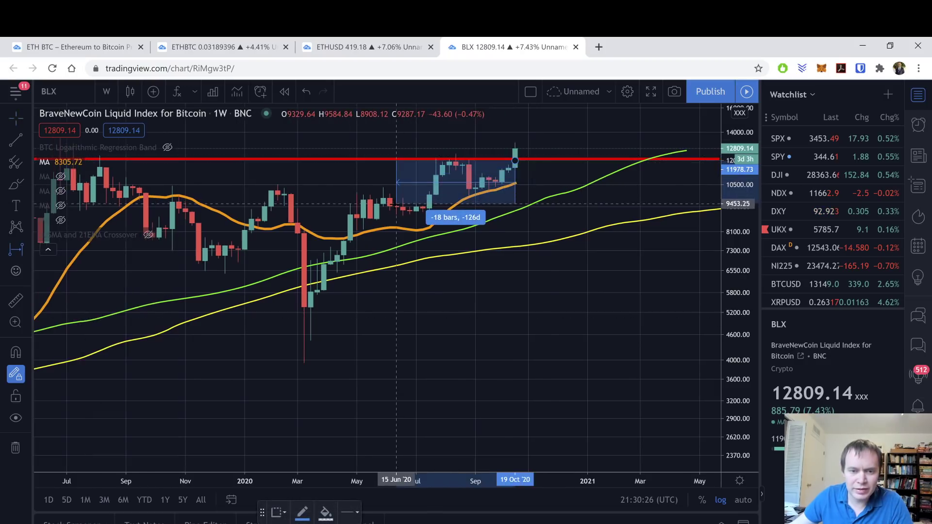
{"action": "left_click", "coordinate": [383, 206]}
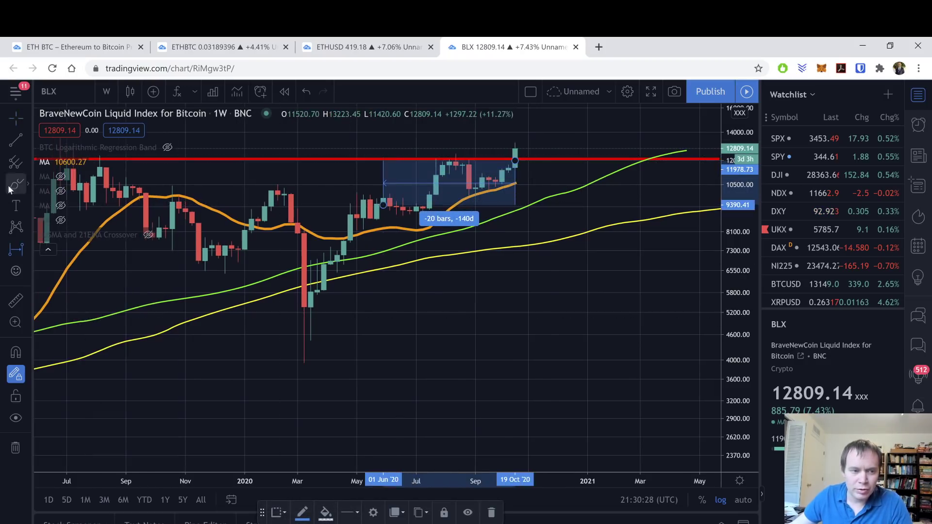
Step: Draw a vertical red trend line at 1 June 2020 from about 13372 down to about 2903
{"action": "left_click", "coordinate": [16, 140]}
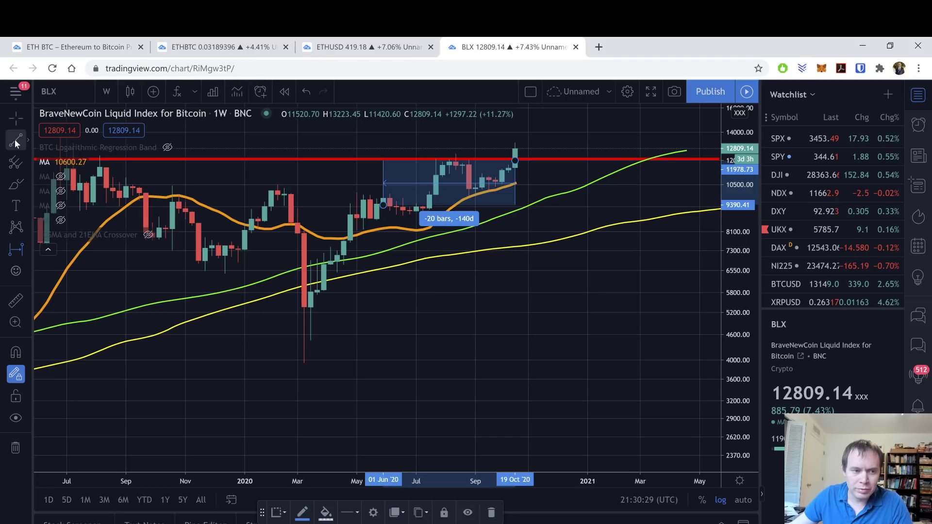
{"action": "left_click", "coordinate": [384, 141]}
{"action": "left_click", "coordinate": [384, 237]}
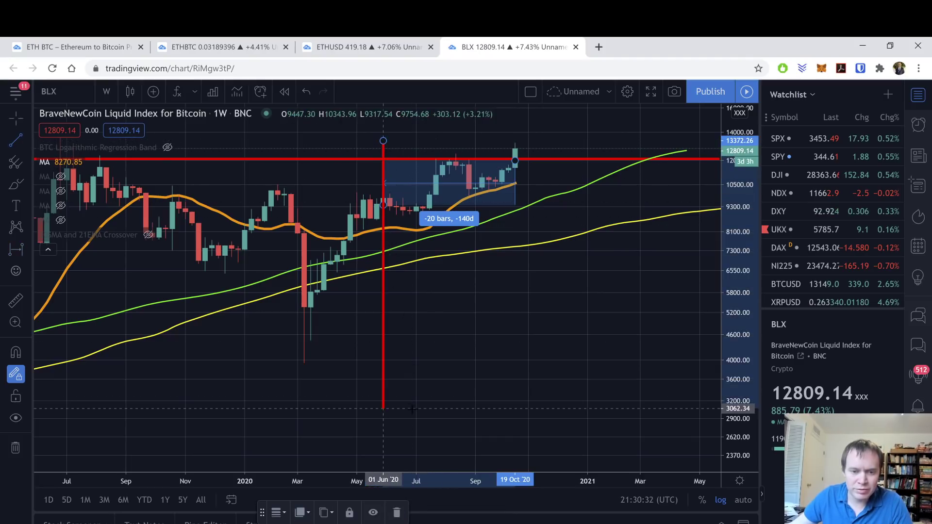
{"action": "left_click", "coordinate": [384, 419]}
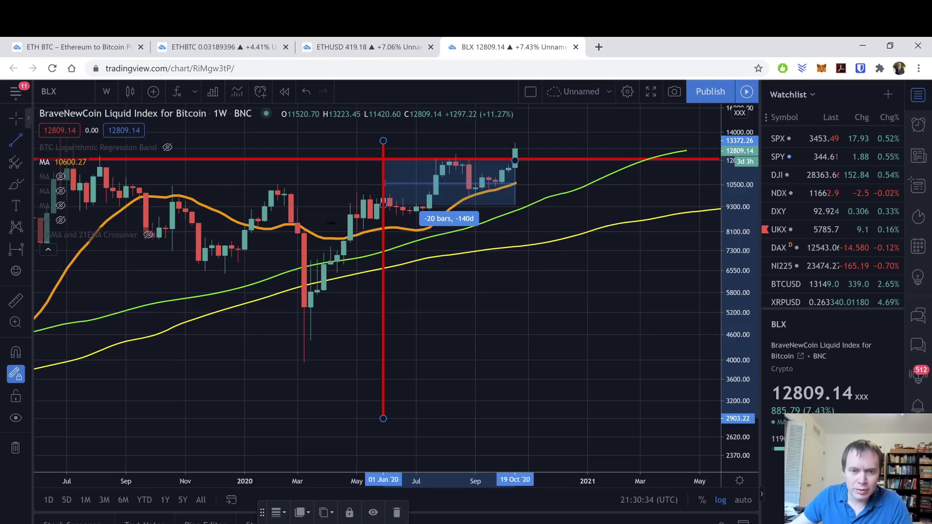
Step: Delete the date range measurement between June and October 2020
{"action": "left_click_drag", "start_coordinate": [464, 227], "coordinate": [377, 303]}
{"action": "left_click", "coordinate": [376, 301]}
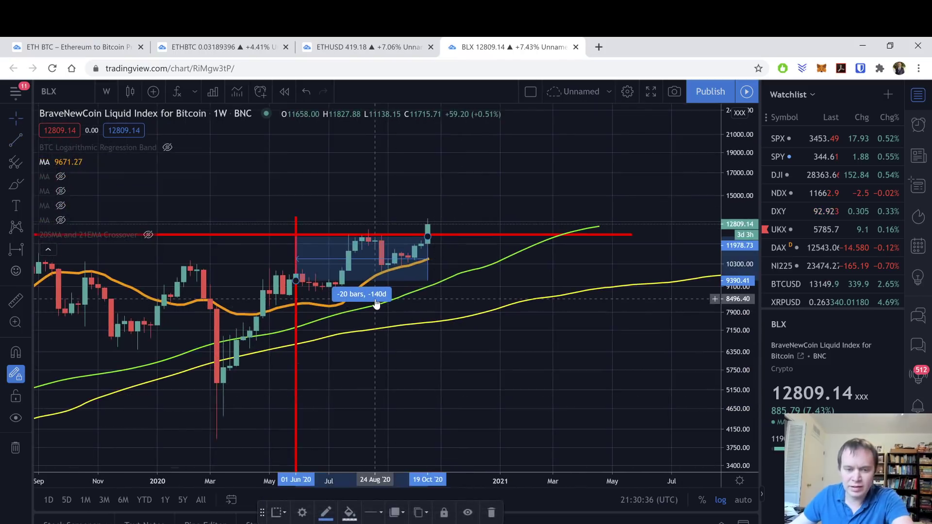
{"action": "left_click", "coordinate": [376, 304]}
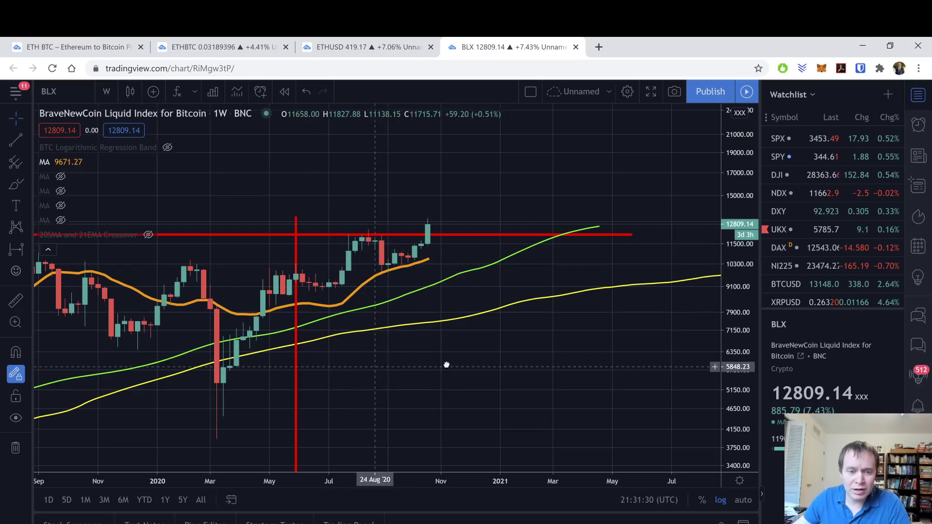
Step: Lower the 2018–2021 horizontal red line to about 11504, level with the moving average's 2018 peak, spanning 12 February 2018 to 3 May 2021
{"action": "scroll", "coordinate": [445, 363], "scroll_direction": "down", "scroll_amount": 5}
{"action": "scroll", "coordinate": [449, 330], "scroll_direction": "down", "scroll_amount": 5}
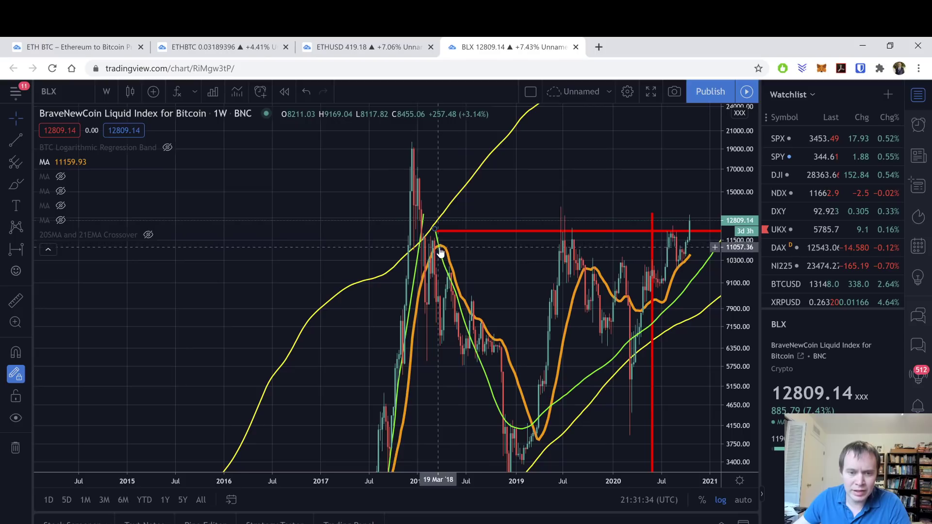
{"action": "mouse_move", "coordinate": [449, 232]}
{"action": "left_mouse_down"}
{"action": "mouse_move", "coordinate": [453, 247]}
{"action": "mouse_move", "coordinate": [439, 250]}
{"action": "left_mouse_up"}
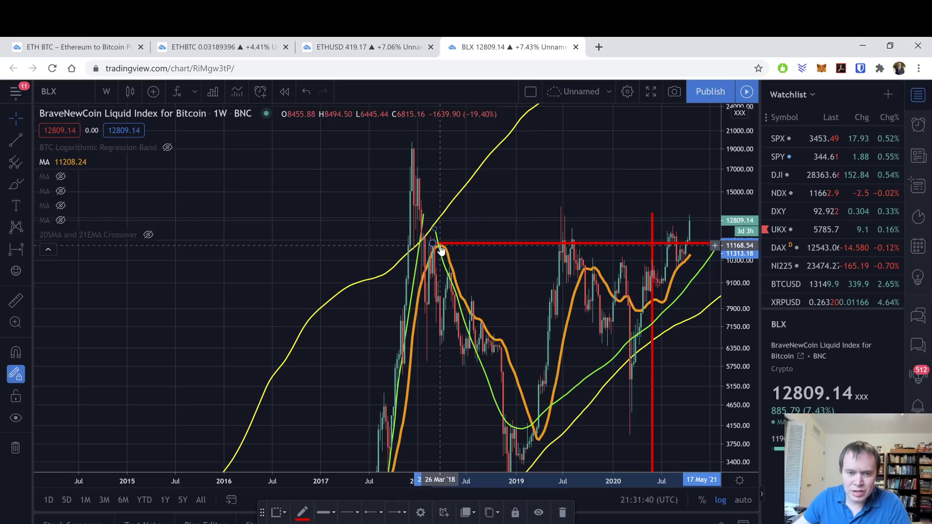
{"action": "left_click_drag", "start_coordinate": [495, 255], "coordinate": [298, 264]}
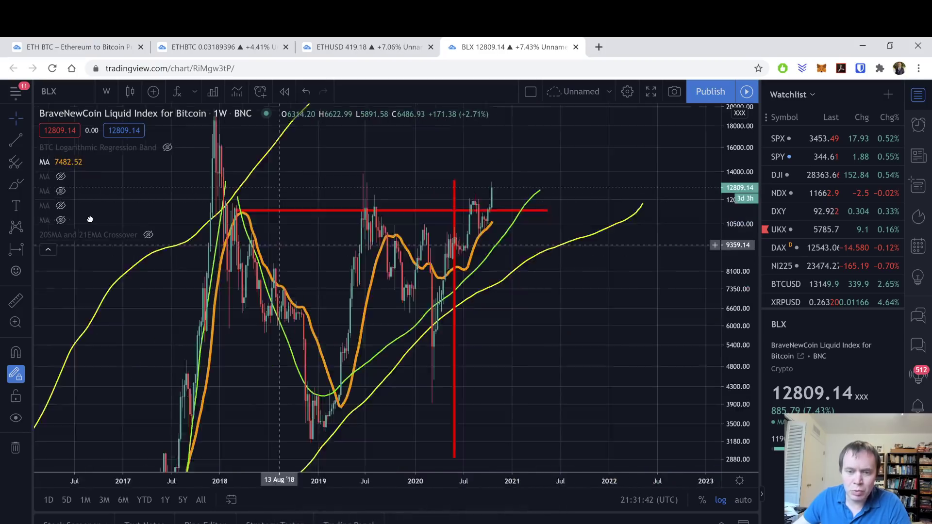
{"action": "left_click_drag", "start_coordinate": [491, 305], "coordinate": [560, 310]}
{"action": "scroll", "coordinate": [560, 310], "scroll_direction": "down", "scroll_amount": 5}
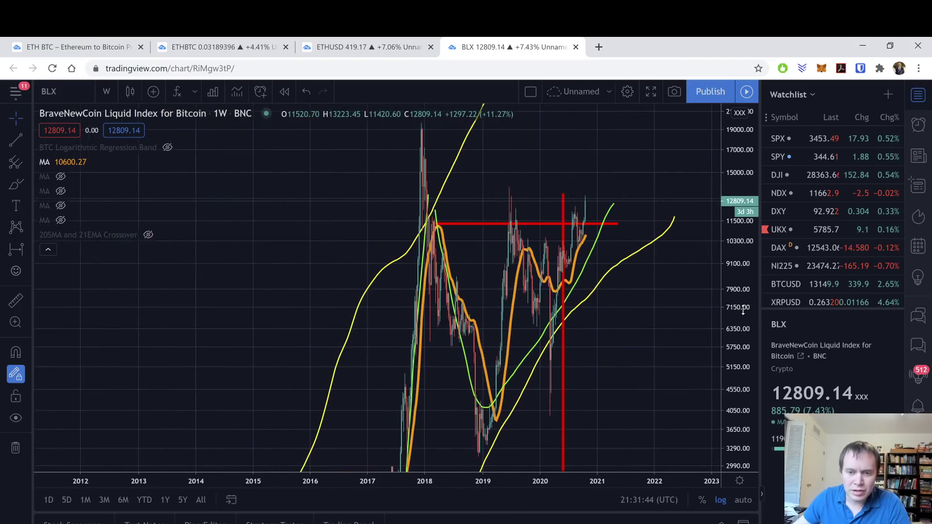
{"action": "left_click_drag", "start_coordinate": [632, 352], "coordinate": [632, 395]}
{"action": "scroll", "coordinate": [626, 394], "scroll_direction": "up", "scroll_amount": 3}
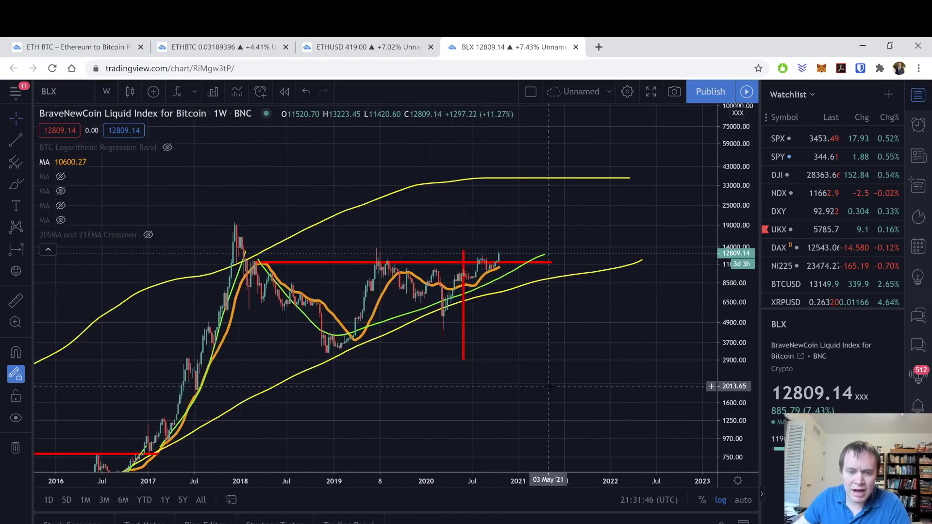
{"action": "scroll", "coordinate": [534, 390], "scroll_direction": "up", "scroll_amount": 3}
{"action": "left_click_drag", "start_coordinate": [496, 389], "coordinate": [602, 387]}
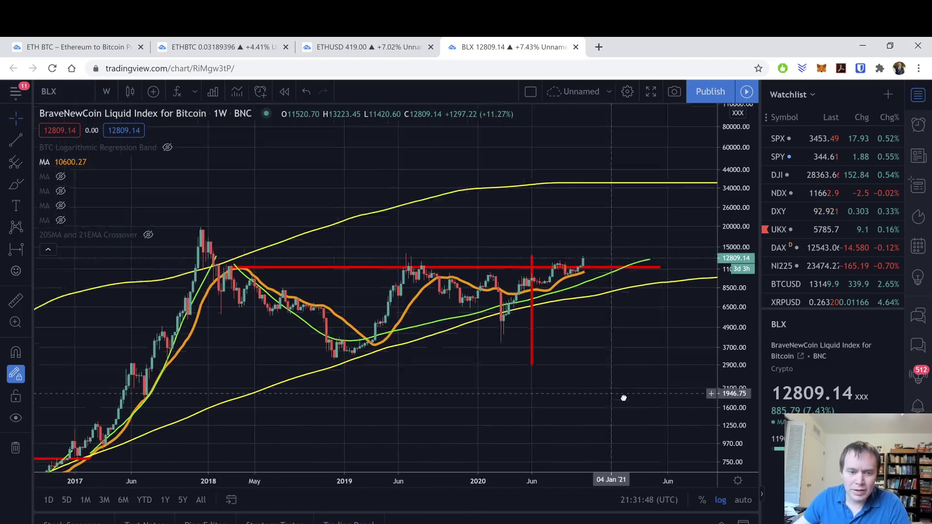
{"action": "left_click", "coordinate": [380, 273]}
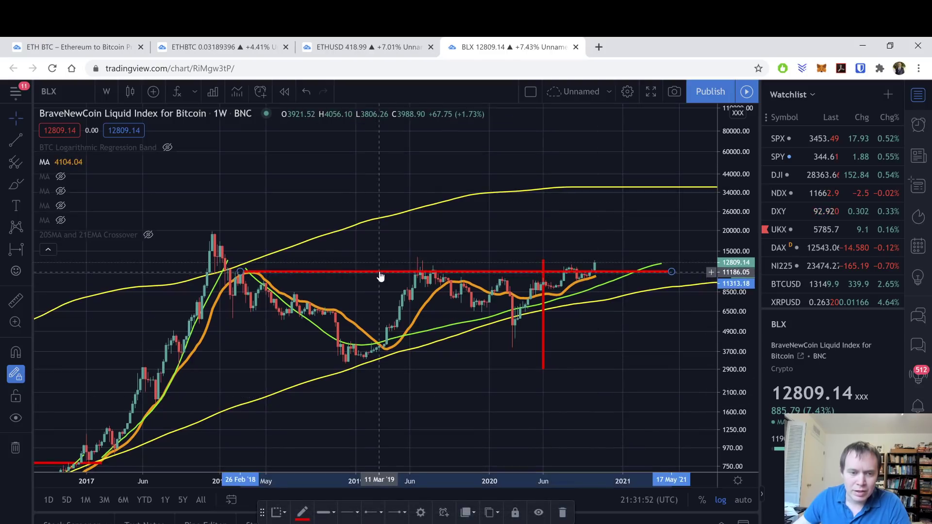
{"action": "left_click_drag", "start_coordinate": [380, 275], "coordinate": [374, 274]}
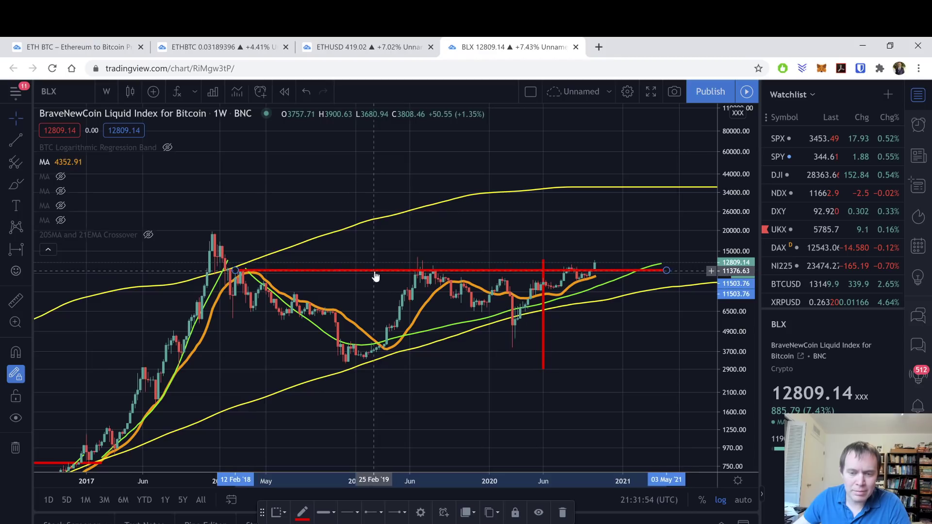
Step: Examine where the green recovery curve meets the red line in early 2021 and compare it with the 2014–2017 cycle
{"action": "left_click_drag", "start_coordinate": [559, 356], "coordinate": [466, 356]}
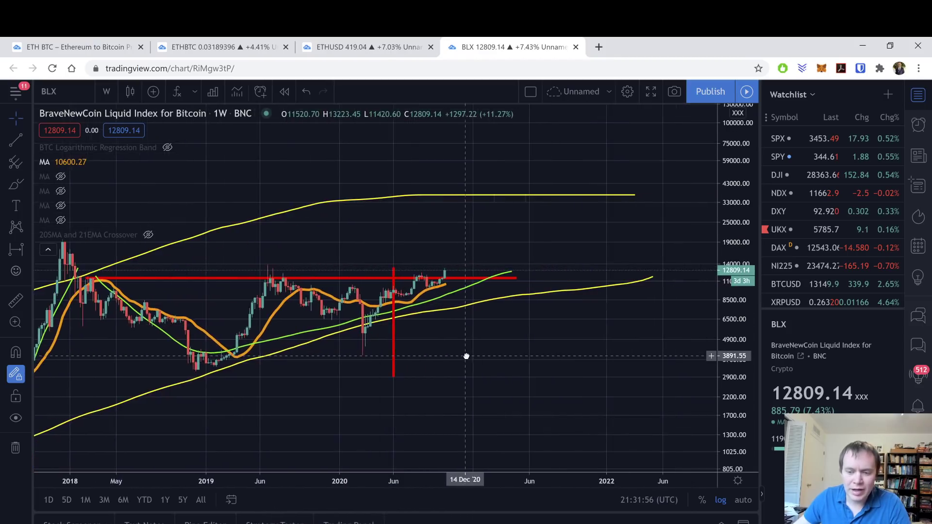
{"action": "left_click_drag", "start_coordinate": [744, 377], "coordinate": [738, 284]}
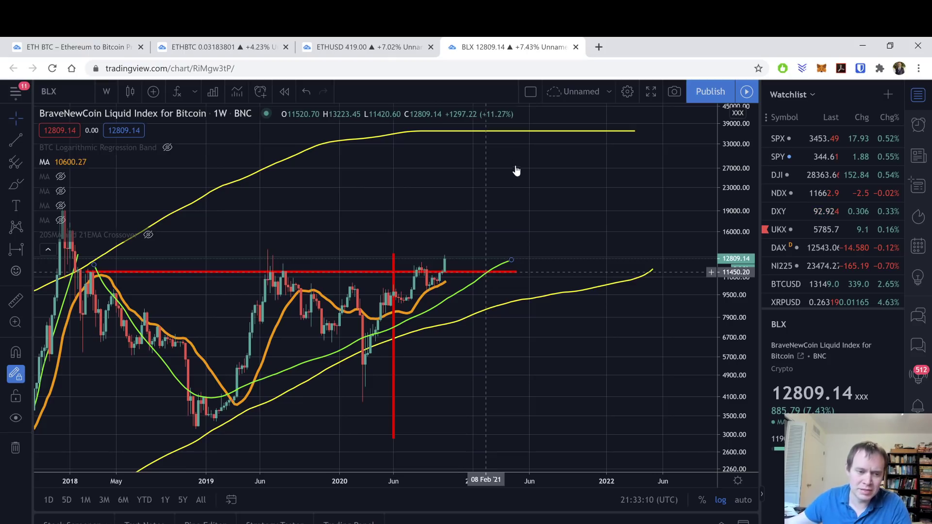
{"action": "scroll", "coordinate": [540, 270], "scroll_direction": "down", "scroll_amount": 6}
{"action": "left_click_drag", "start_coordinate": [732, 216], "coordinate": [733, 340]}
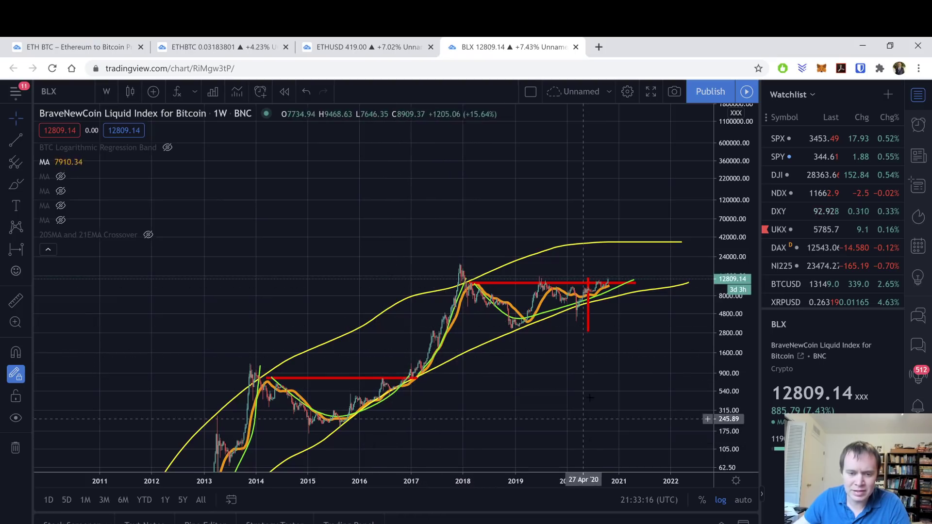
{"action": "left_click_drag", "start_coordinate": [604, 364], "coordinate": [457, 404]}
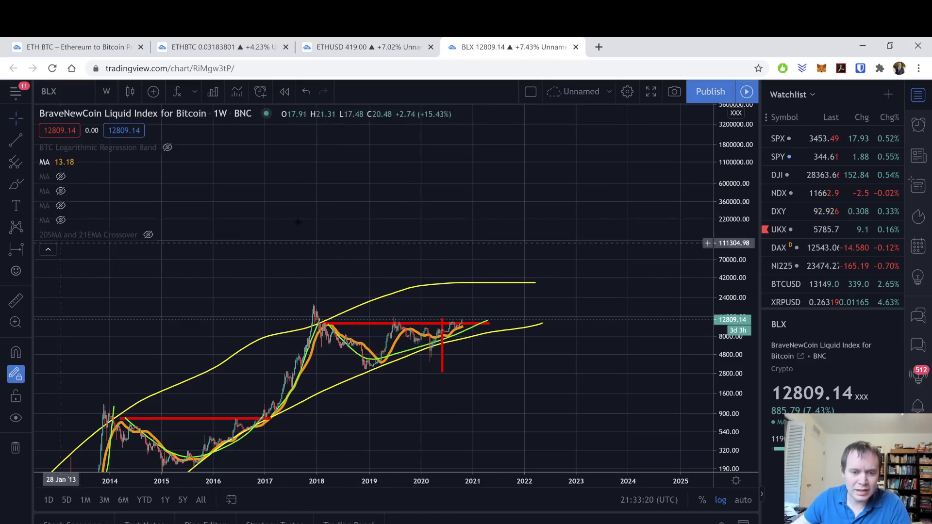
{"action": "scroll", "coordinate": [478, 313], "scroll_direction": "up", "scroll_amount": 3}
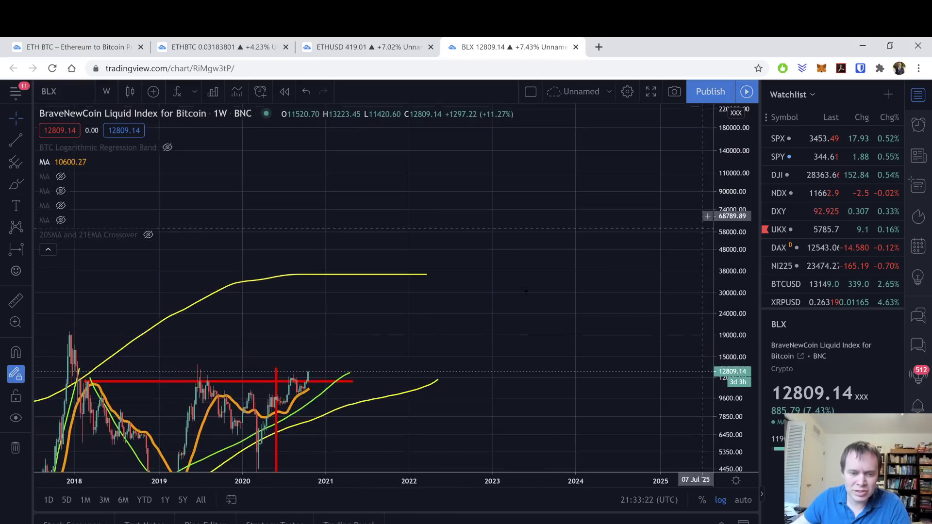
{"action": "left_click_drag", "start_coordinate": [312, 428], "coordinate": [563, 286]}
{"action": "left_click", "coordinate": [16, 184]}
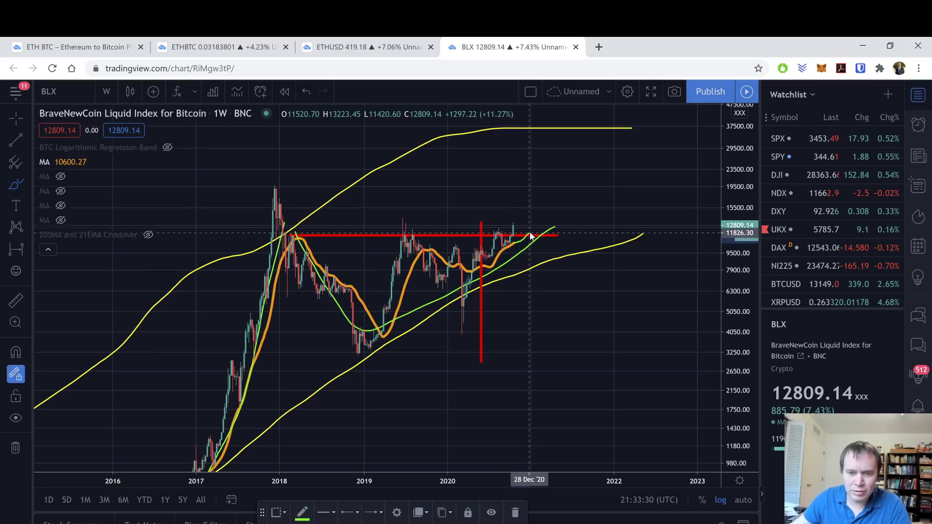
{"action": "mouse_move", "coordinate": [543, 228]}
{"action": "left_mouse_down"}
{"action": "mouse_move", "coordinate": [558, 214]}
{"action": "mouse_move", "coordinate": [575, 223]}
{"action": "mouse_move", "coordinate": [586, 212]}
{"action": "left_mouse_up"}
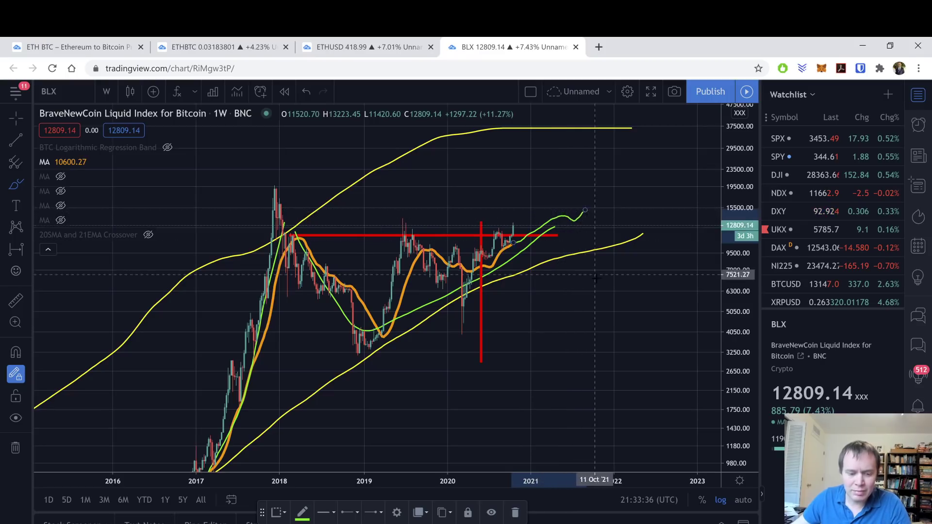
{"action": "key", "text": "ctrl+z"}
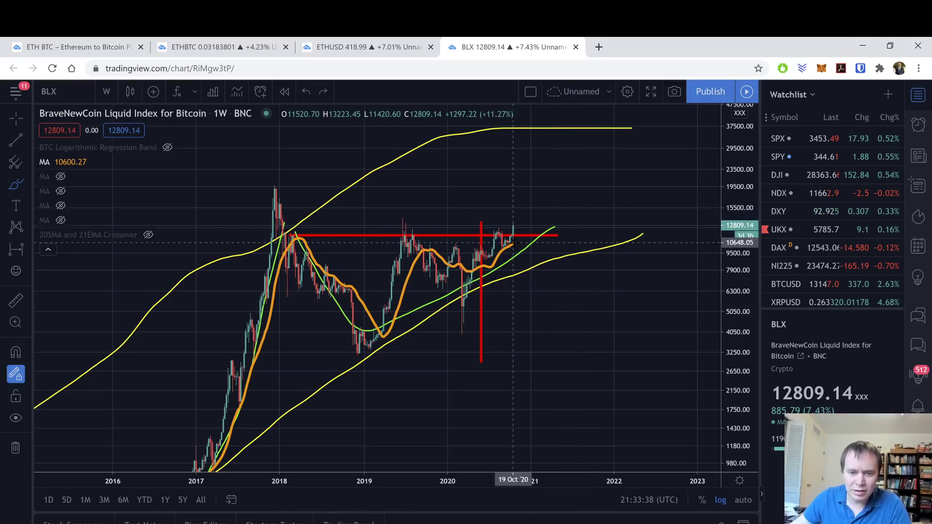
Step: Brush two green projections rising from the moving average's October 2020 end into late 2021, and circle where they split near January 2021
{"action": "mouse_move", "coordinate": [513, 243]}
{"action": "left_mouse_down"}
{"action": "mouse_move", "coordinate": [545, 217]}
{"action": "mouse_move", "coordinate": [585, 212]}
{"action": "mouse_move", "coordinate": [603, 196]}
{"action": "left_mouse_up"}
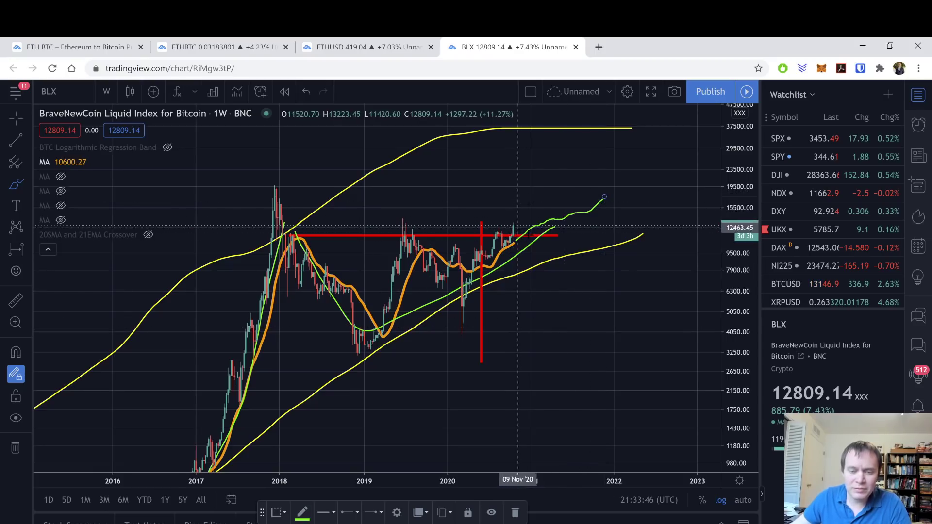
{"action": "left_click_drag", "start_coordinate": [538, 223], "coordinate": [592, 182]}
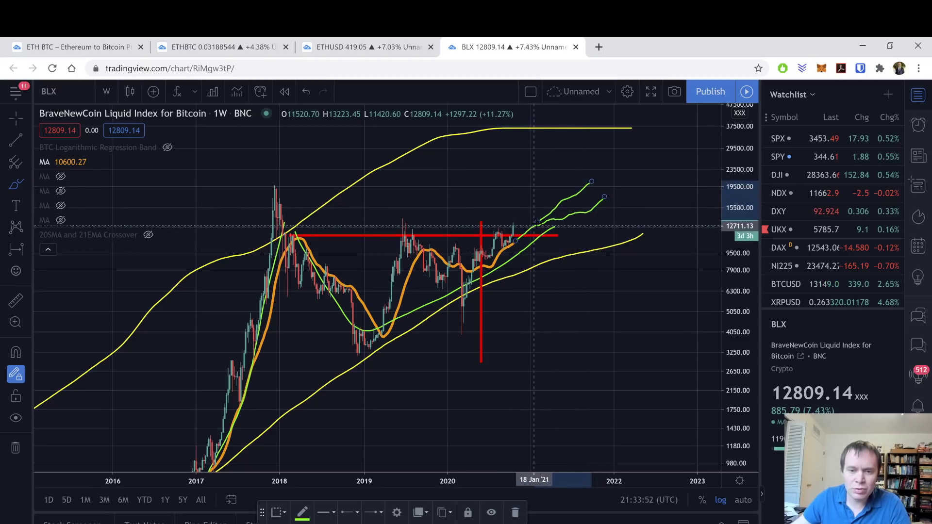
{"action": "mouse_move", "coordinate": [530, 221]}
{"action": "left_mouse_down"}
{"action": "mouse_move", "coordinate": [525, 228]}
{"action": "mouse_move", "coordinate": [536, 228]}
{"action": "mouse_move", "coordinate": [529, 221]}
{"action": "left_mouse_up"}
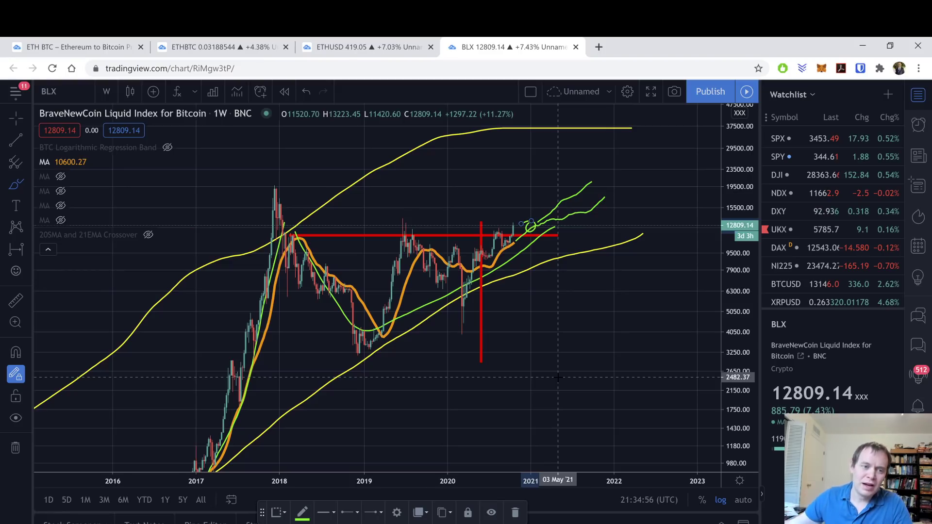
Step: Brush a short green stroke near the end of the moving average, around September to October 2020
{"action": "scroll", "coordinate": [665, 300], "scroll_direction": "up", "scroll_amount": 3}
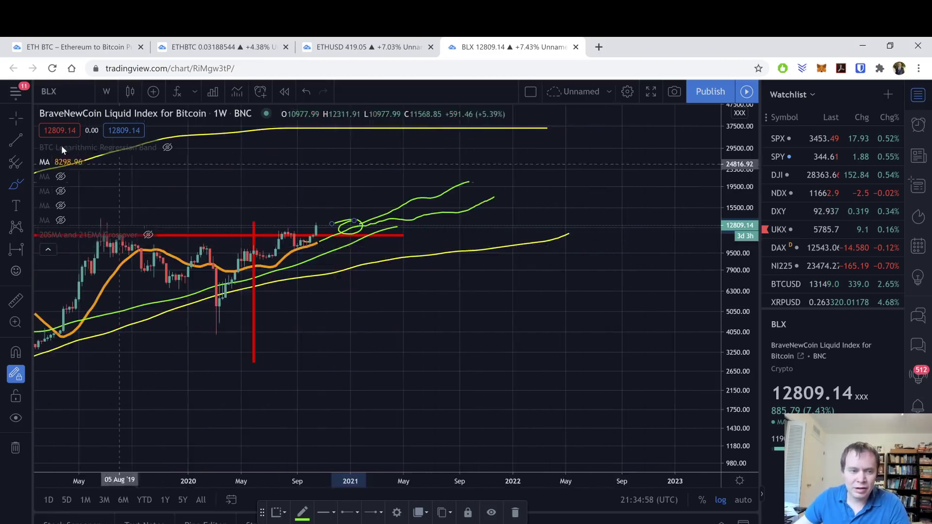
{"action": "scroll", "coordinate": [416, 350], "scroll_direction": "left", "scroll_amount": 10}
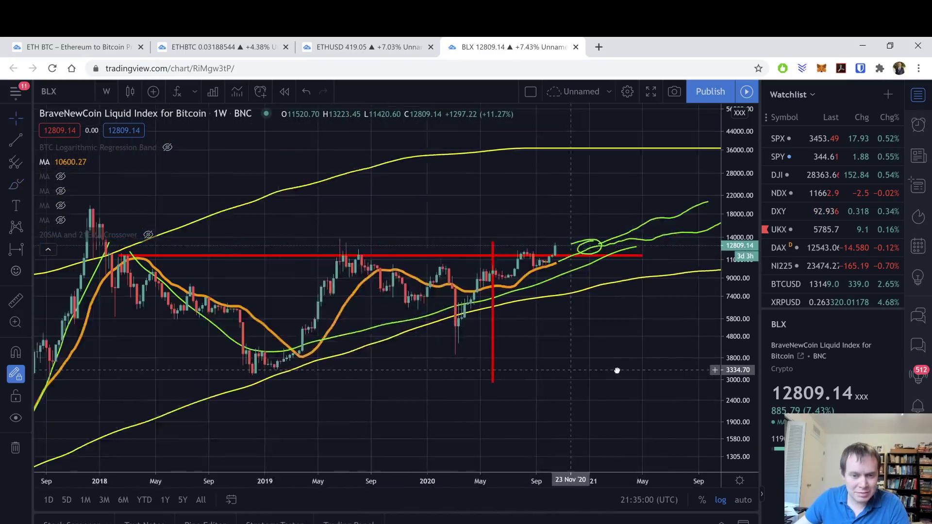
{"action": "scroll", "coordinate": [631, 398], "scroll_direction": "right", "scroll_amount": 3}
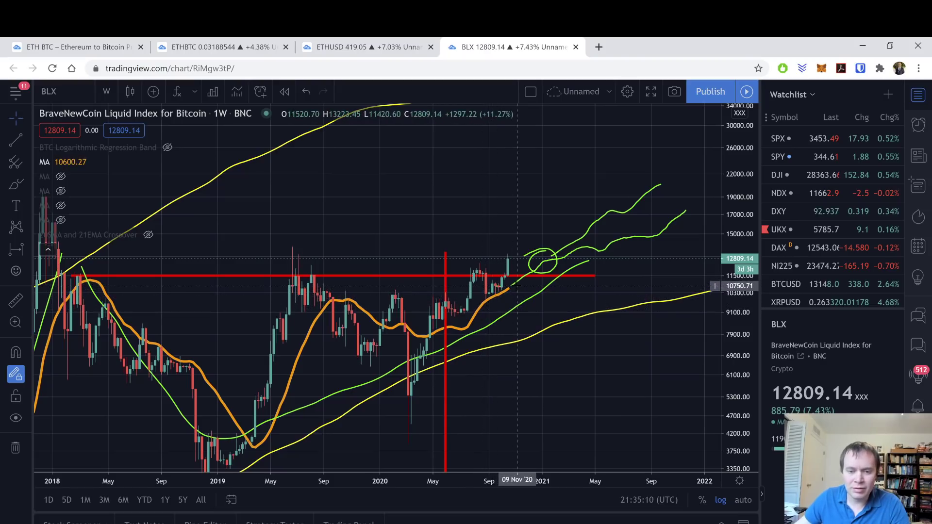
{"action": "left_click", "coordinate": [16, 184]}
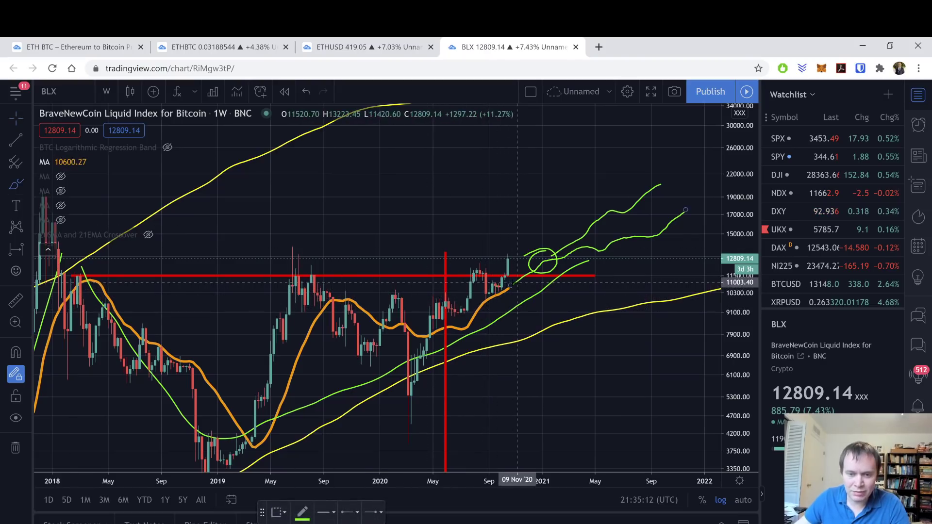
{"action": "mouse_move", "coordinate": [483, 296]}
{"action": "left_mouse_down"}
{"action": "mouse_move", "coordinate": [513, 294]}
{"action": "mouse_move", "coordinate": [499, 287]}
{"action": "mouse_move", "coordinate": [505, 255]}
{"action": "left_mouse_up"}
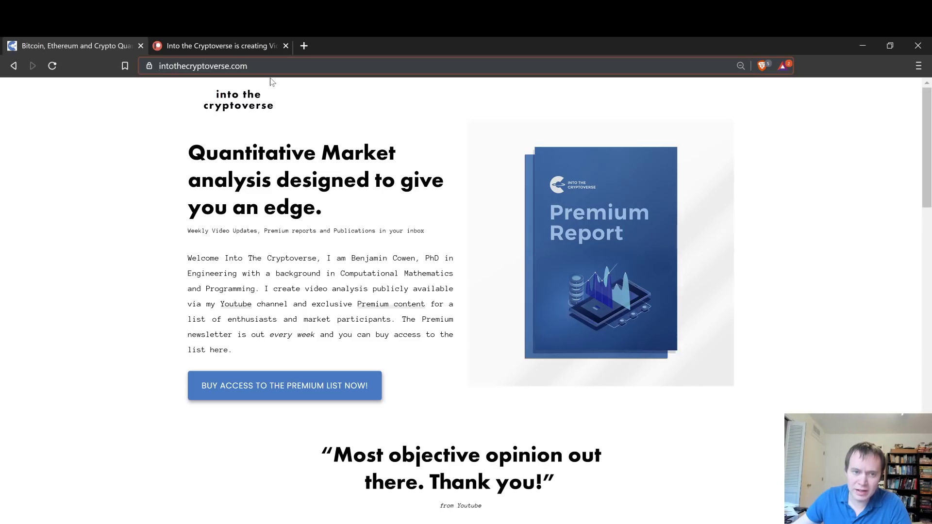
Step: Switch to the browser window with intothecryptoverse.com and show the "Join the Premium list now!" section
{"action": "left_click", "coordinate": [269, 68]}
{"action": "left_click", "coordinate": [135, 265]}
{"action": "scroll", "coordinate": [156, 265], "scroll_direction": "down", "scroll_amount": 10}
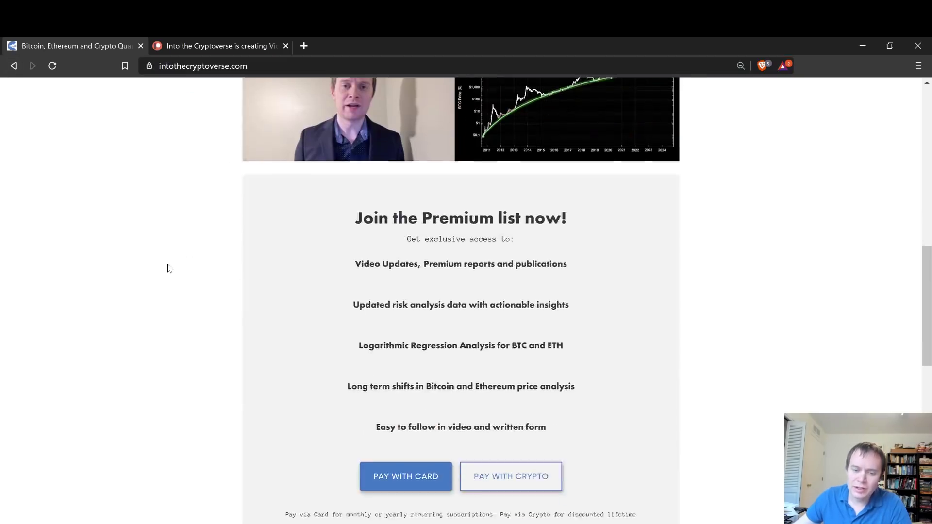
{"action": "scroll", "coordinate": [171, 270], "scroll_direction": "down", "scroll_amount": 1}
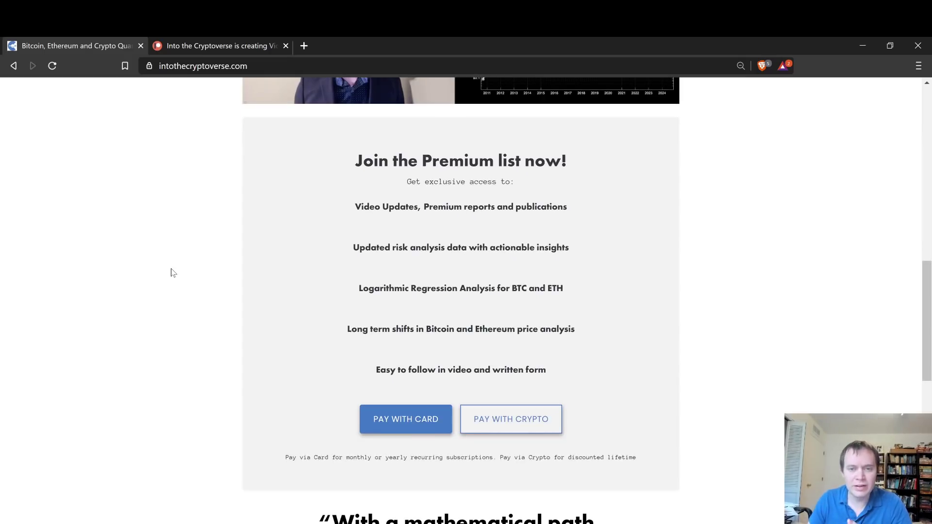